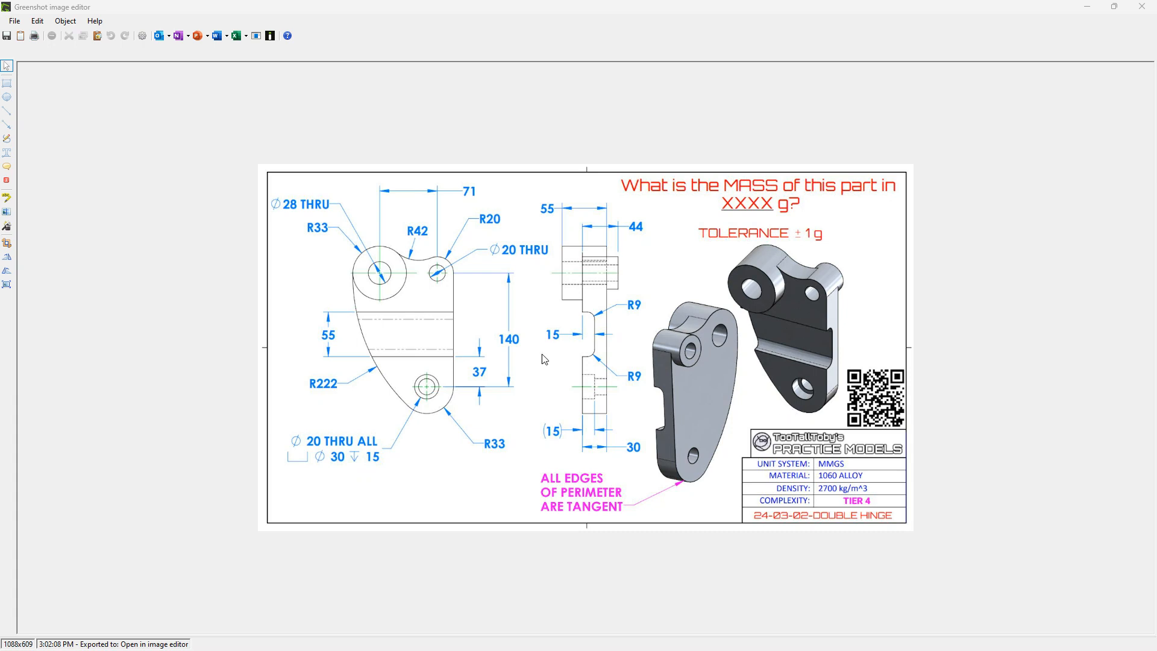
Move the reference drawing window aside and start a new 2D sketch in the empty IRONCAD scene
{"action": "left_click_drag", "start_coordinate": [514, 8], "coordinate": [1156, 91]}
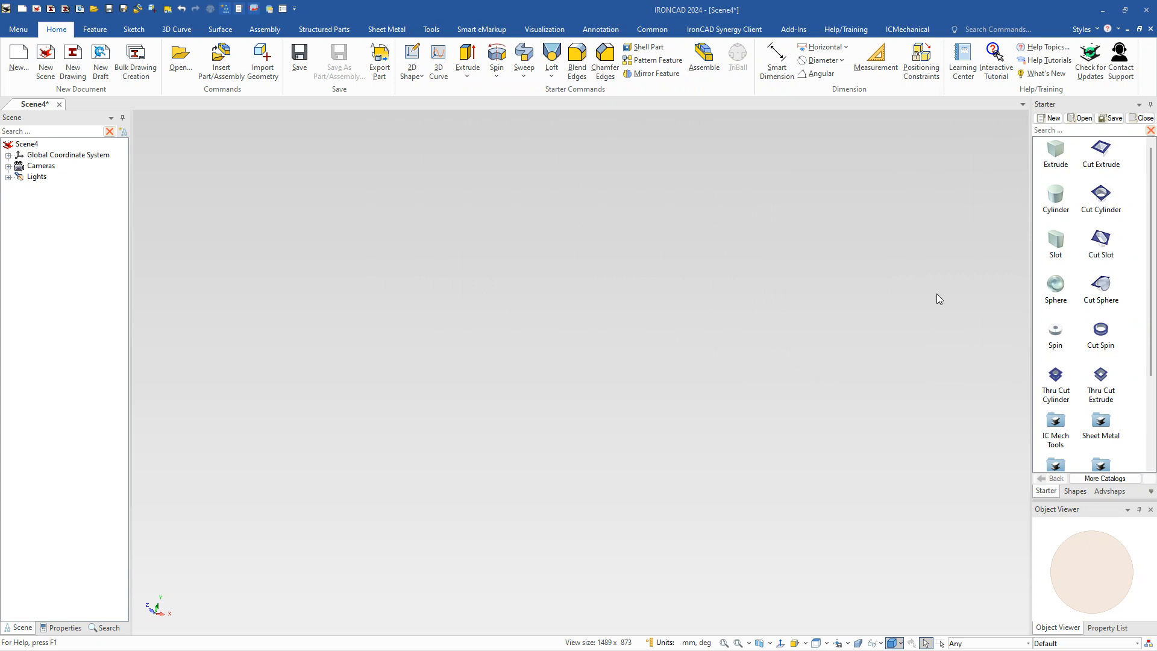
{"action": "left_click", "coordinate": [414, 77]}
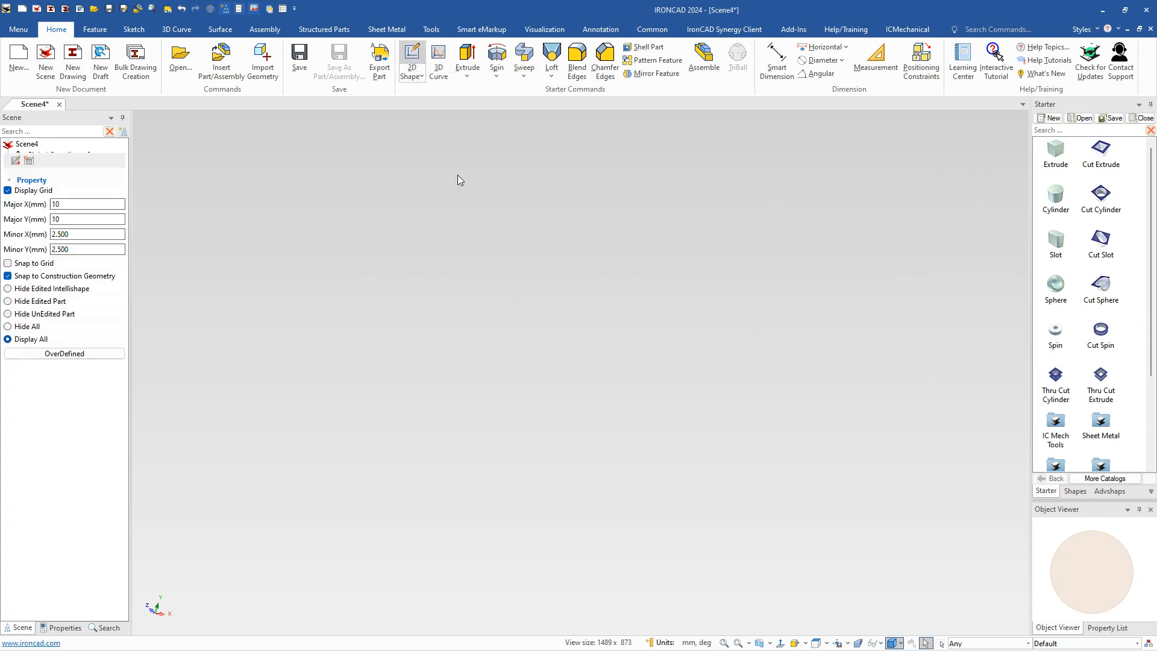
{"action": "left_click", "coordinate": [623, 415]}
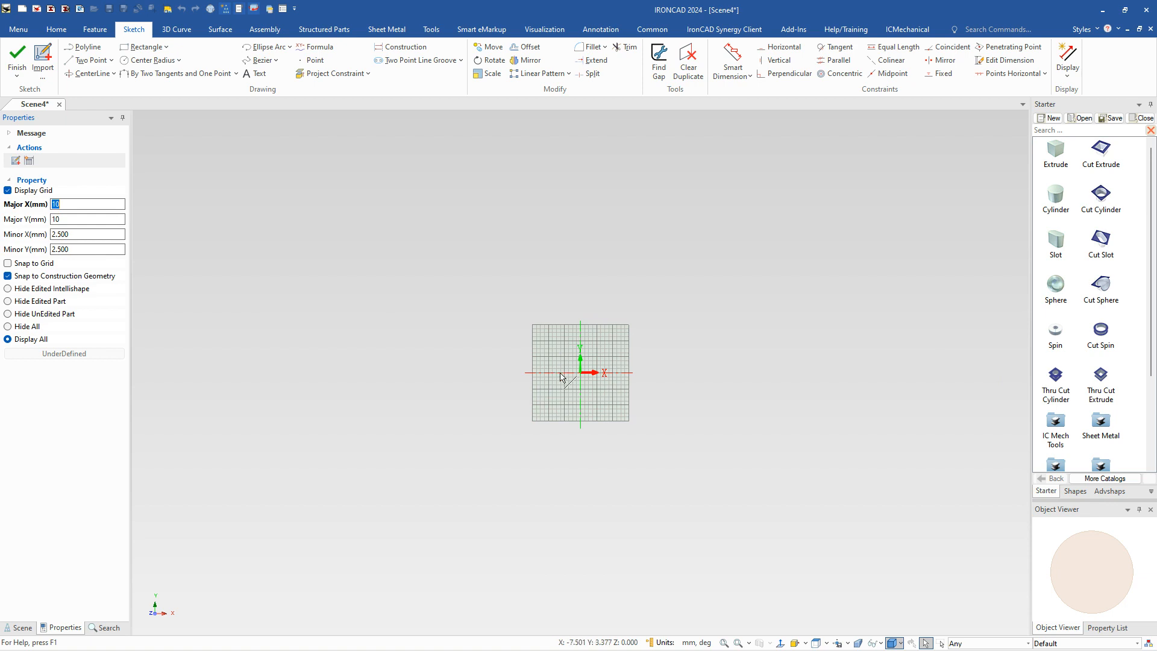
Draw a circle with a 33 mm radius above and to the left of the sketch origin
{"action": "left_click", "coordinate": [155, 61]}
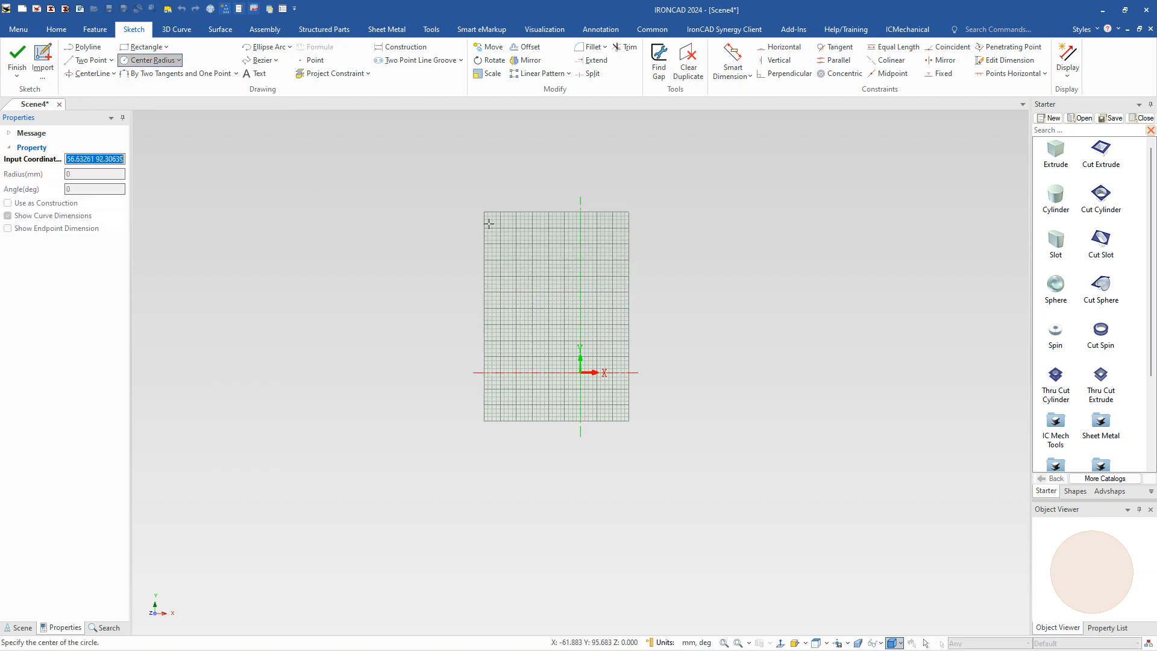
{"action": "left_click", "coordinate": [486, 218]}
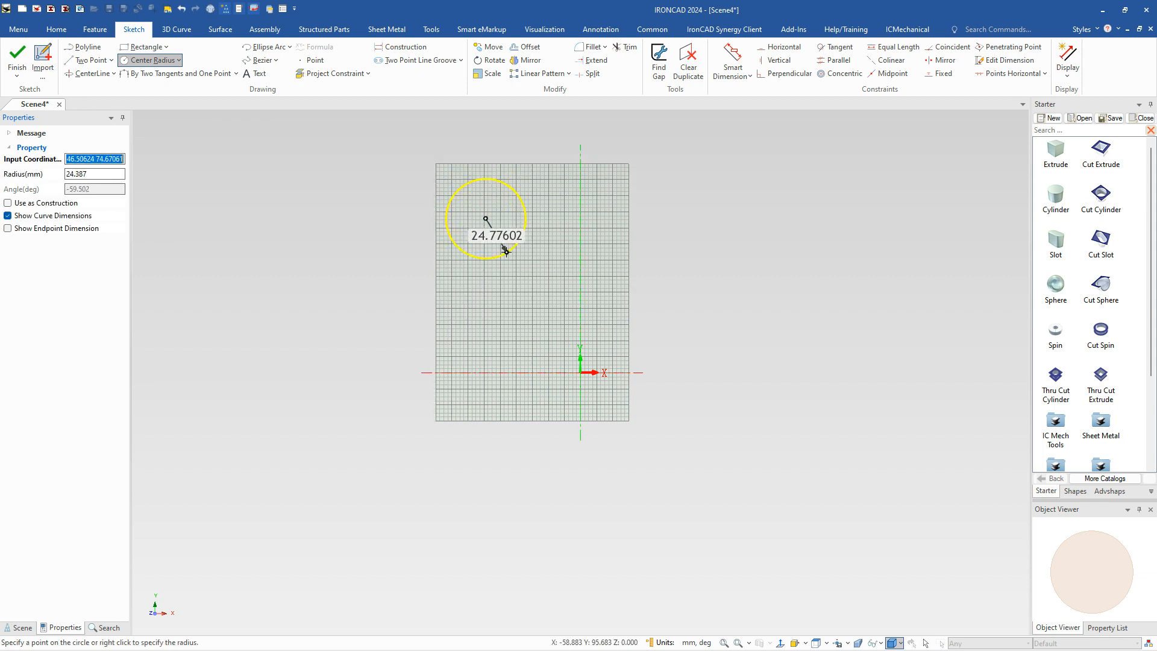
{"action": "right_click", "coordinate": [510, 256]}
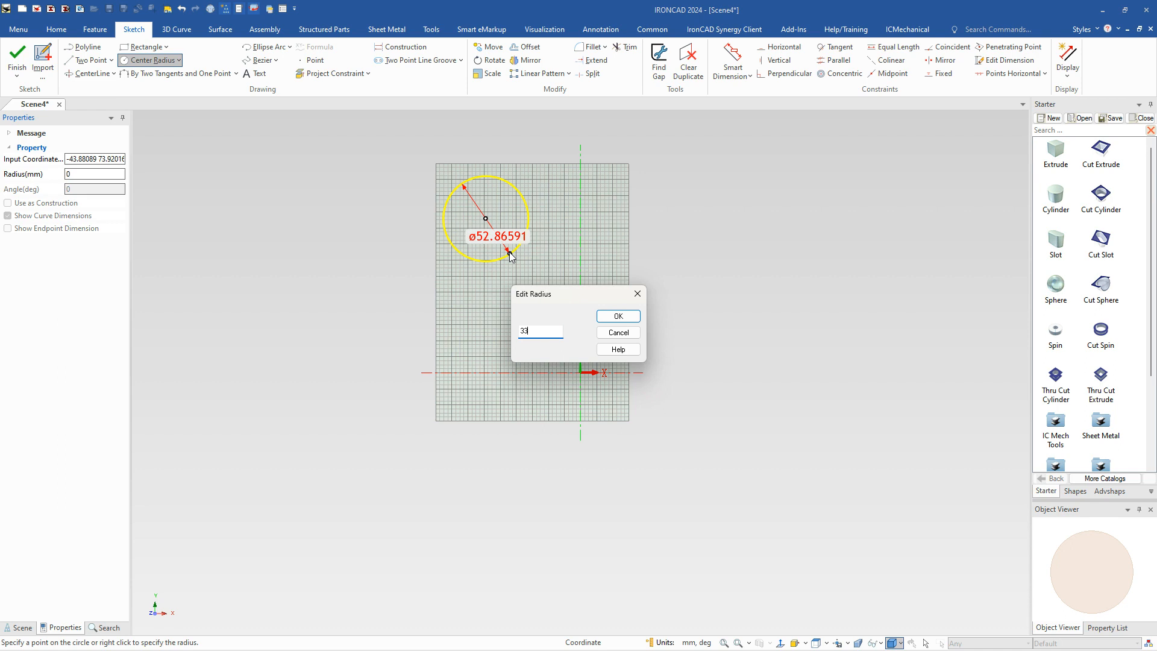
{"action": "key", "text": "Return"}
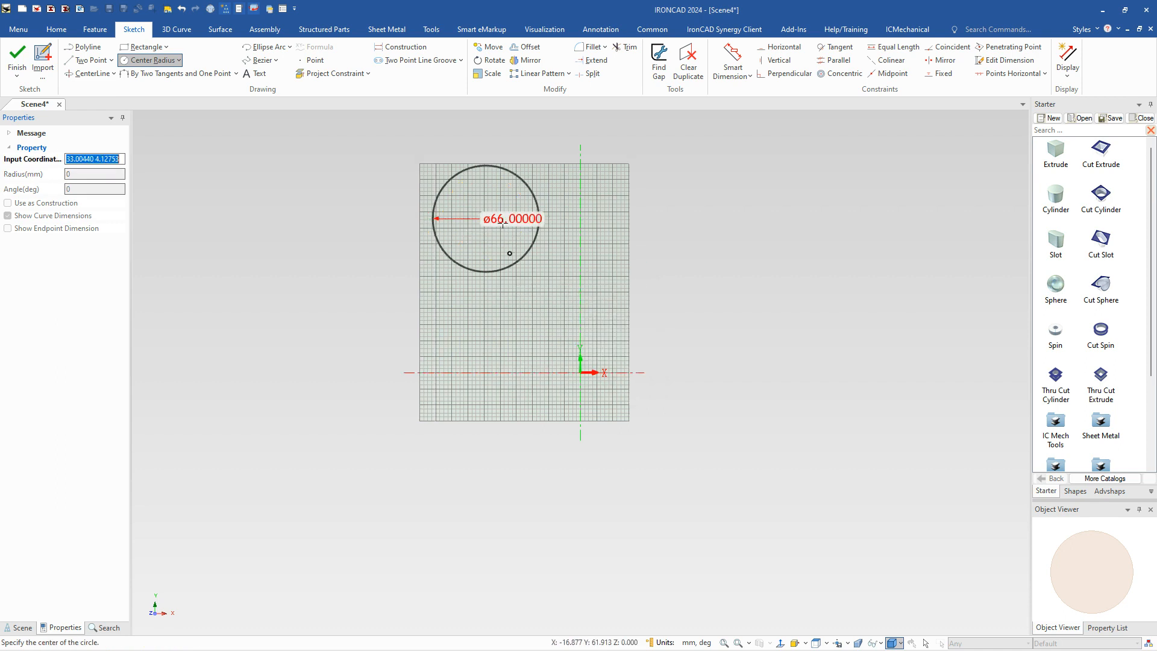
Check the sketch's automatic constraint and radius dimension options
{"action": "right_click", "coordinate": [633, 290]}
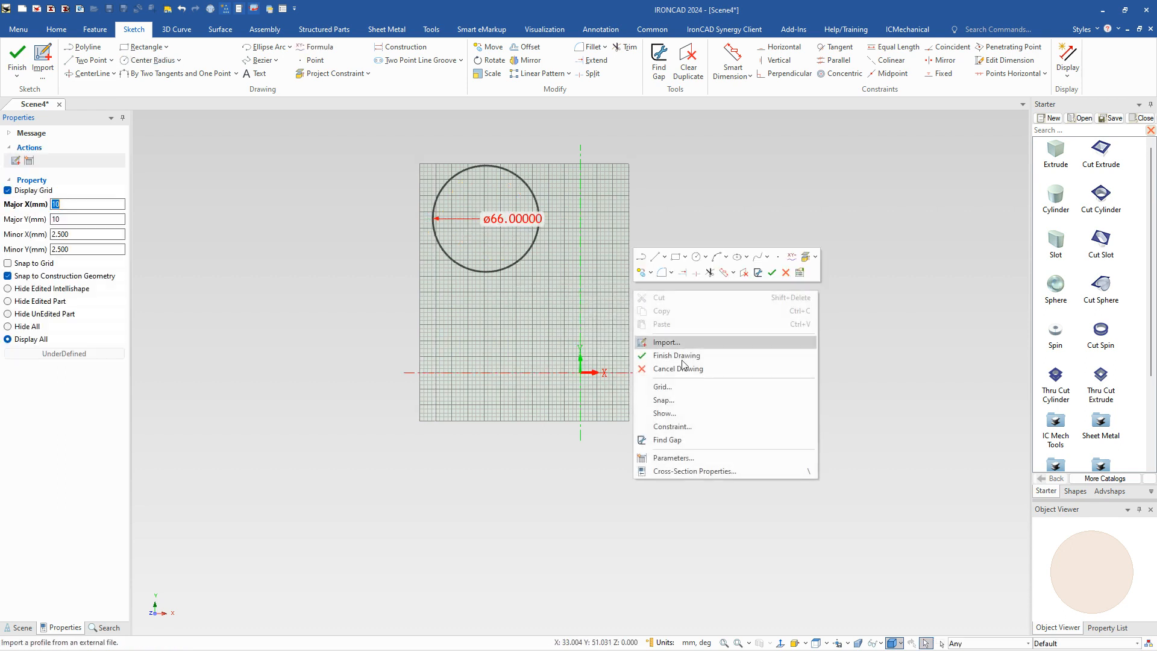
{"action": "left_click", "coordinate": [693, 426]}
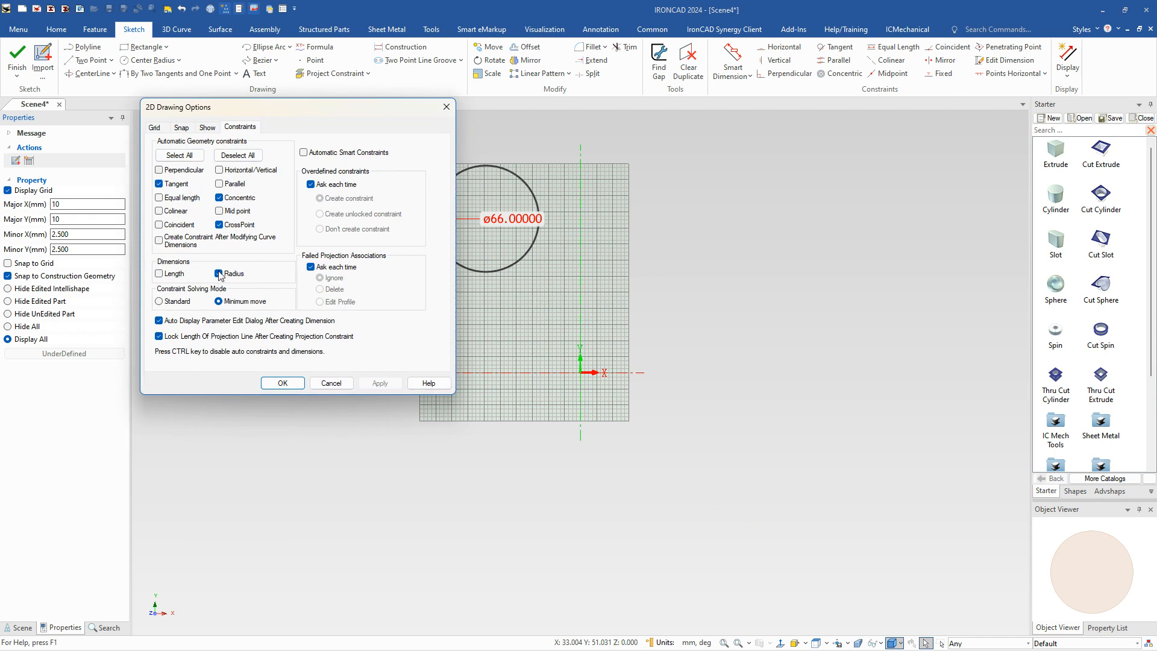
{"action": "left_click", "coordinate": [282, 384]}
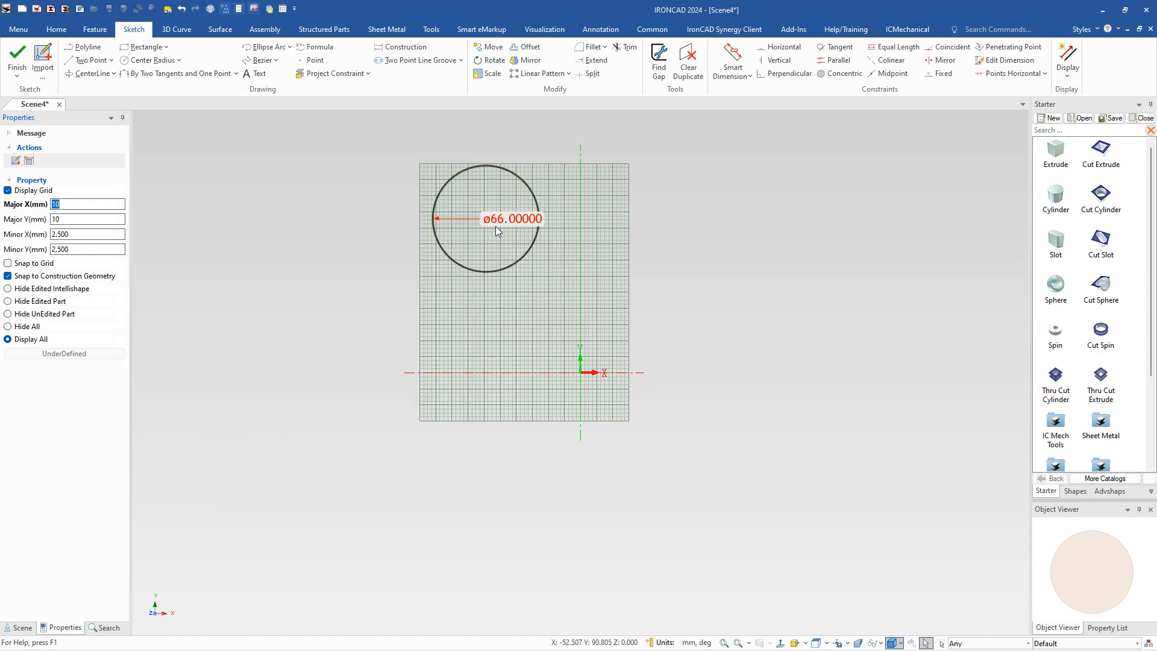
Place the circle's dimension outside its upper-left edge and switch it from diameter to radius
{"action": "left_click_drag", "start_coordinate": [511, 218], "coordinate": [426, 140]}
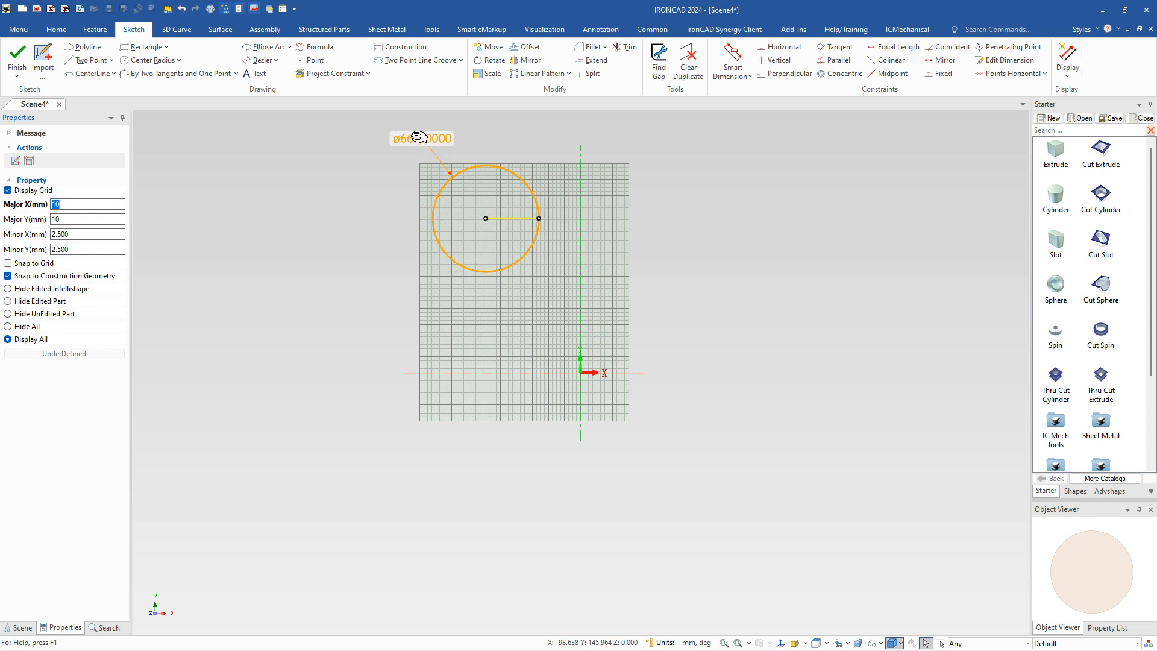
{"action": "right_click", "coordinate": [414, 140]}
{"action": "left_click", "coordinate": [474, 217]}
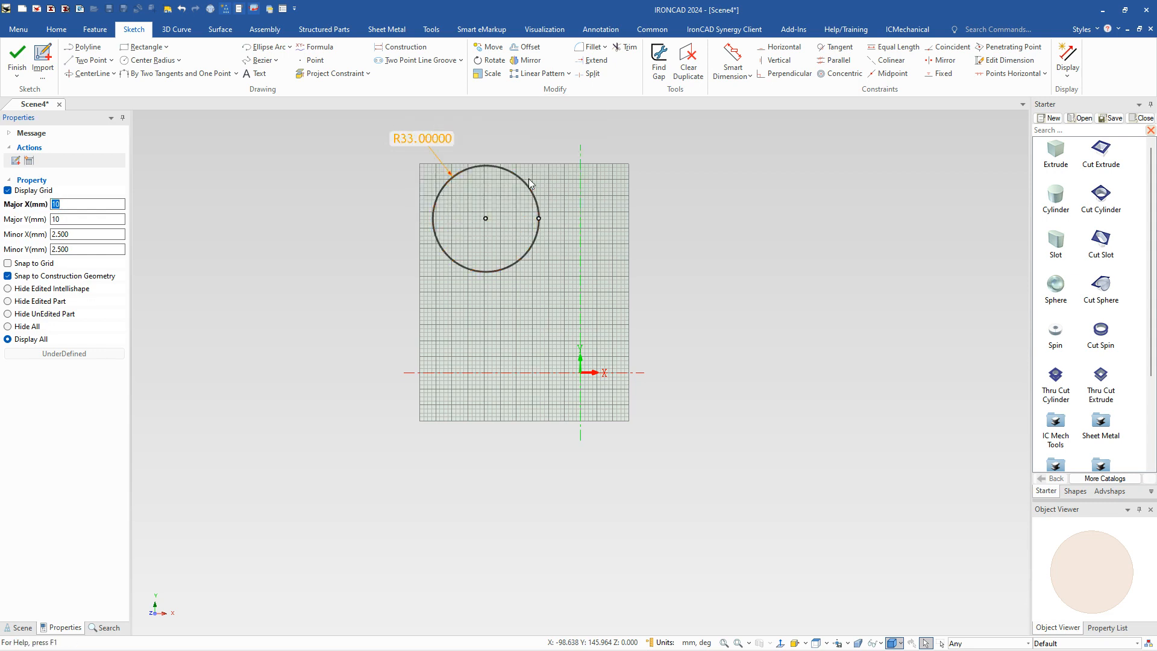
{"action": "left_click", "coordinate": [710, 175]}
Draw a second circle with a 20 mm radius to the right of the first, level with its centre
{"action": "right_click", "coordinate": [700, 221]}
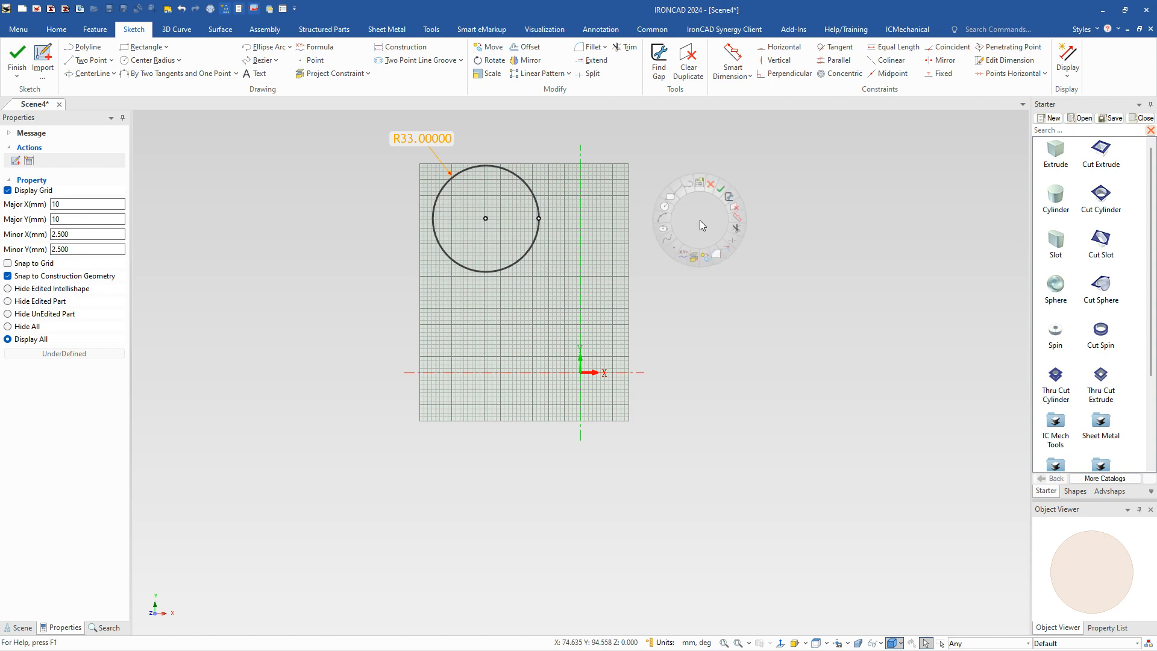
{"action": "left_click", "coordinate": [665, 207]}
{"action": "left_click", "coordinate": [649, 218]}
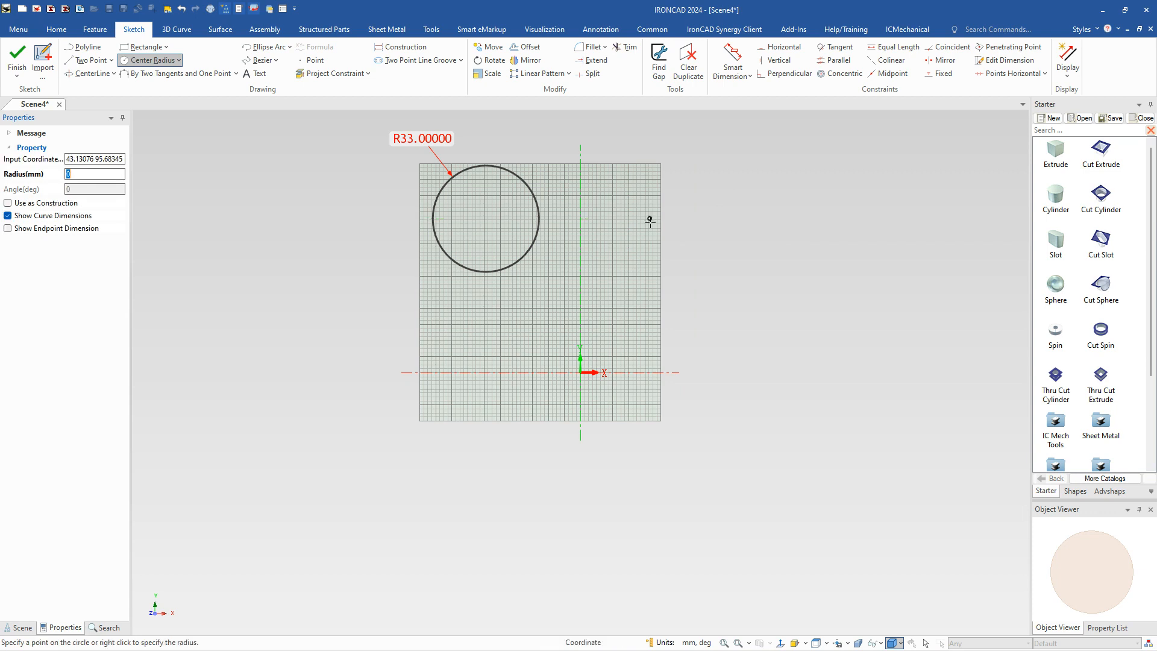
{"action": "right_click", "coordinate": [665, 247]}
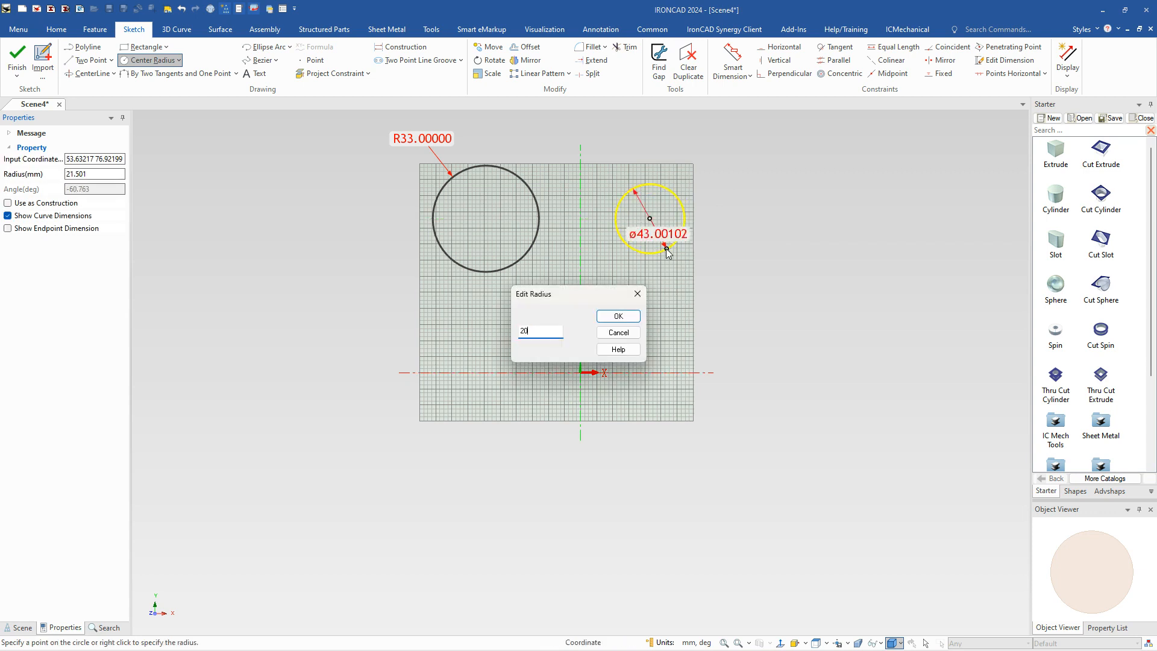
{"action": "key", "text": "Return"}
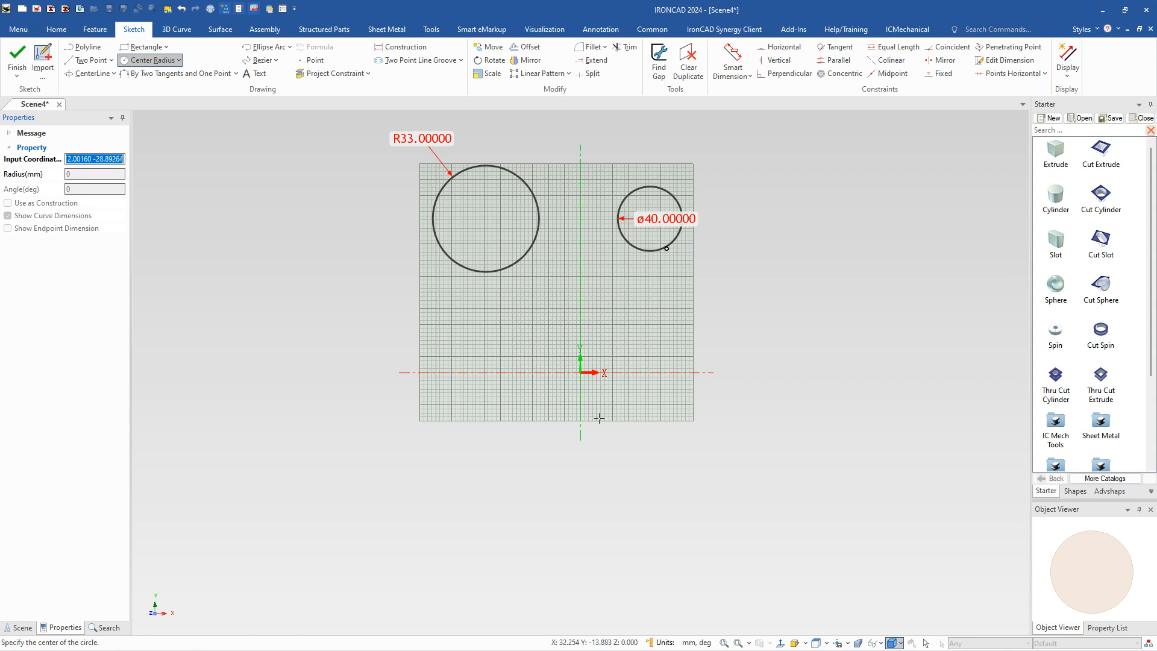
Draw a third circle with a 33 mm radius below the sketch origin
{"action": "left_click", "coordinate": [599, 417]}
{"action": "right_click", "coordinate": [626, 457]}
{"action": "type", "text": "33"}
{"action": "key", "text": "Return"}
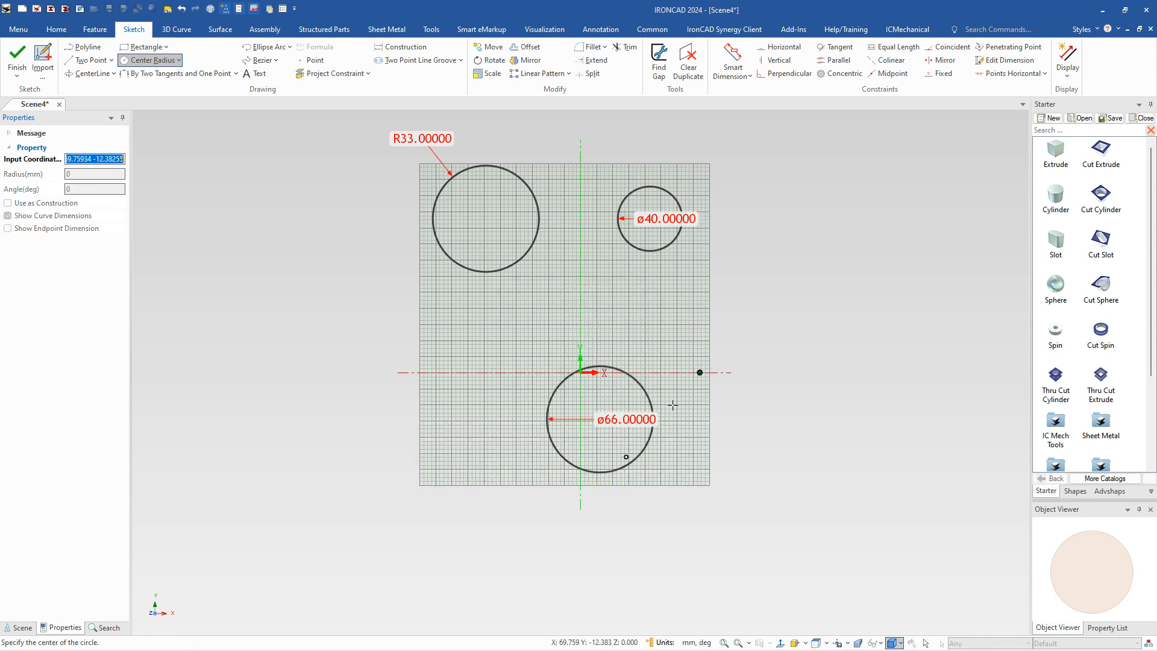
Move the diameter dimensions of the small and lower circles outside their outlines
{"action": "key", "text": "Escape"}
{"action": "left_click_drag", "start_coordinate": [663, 218], "coordinate": [705, 158]}
{"action": "left_click", "coordinate": [755, 172]}
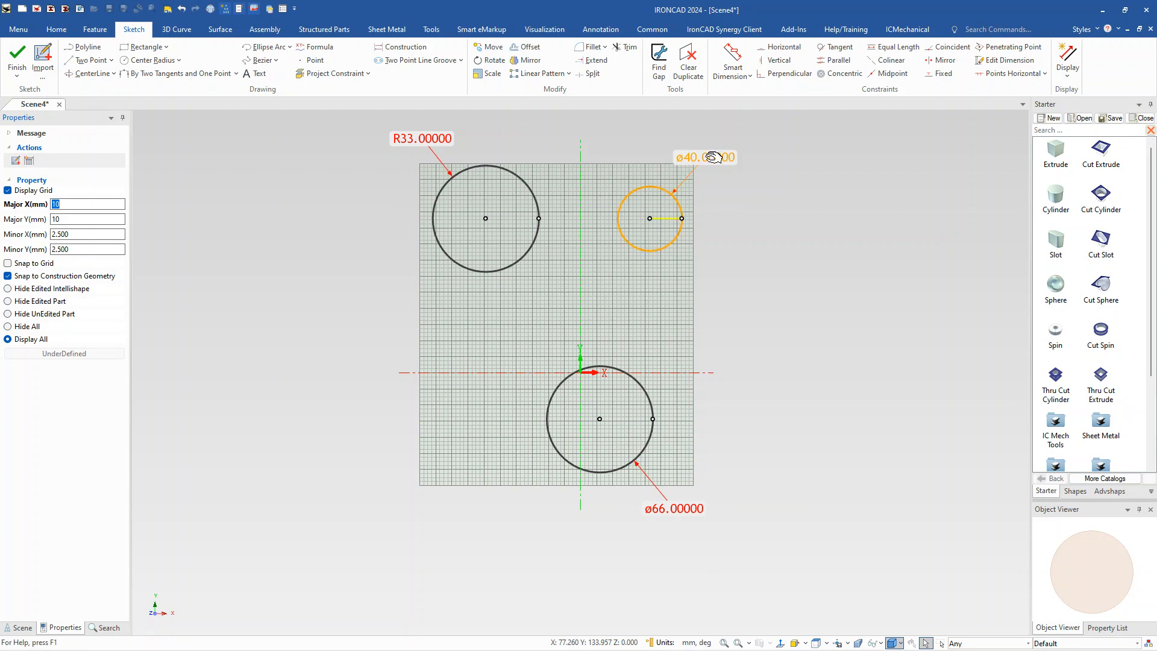
Dimension the horizontal distance between the centres of the two upper circles as 71 mm
{"action": "left_click", "coordinate": [733, 60]}
{"action": "left_click", "coordinate": [486, 164]}
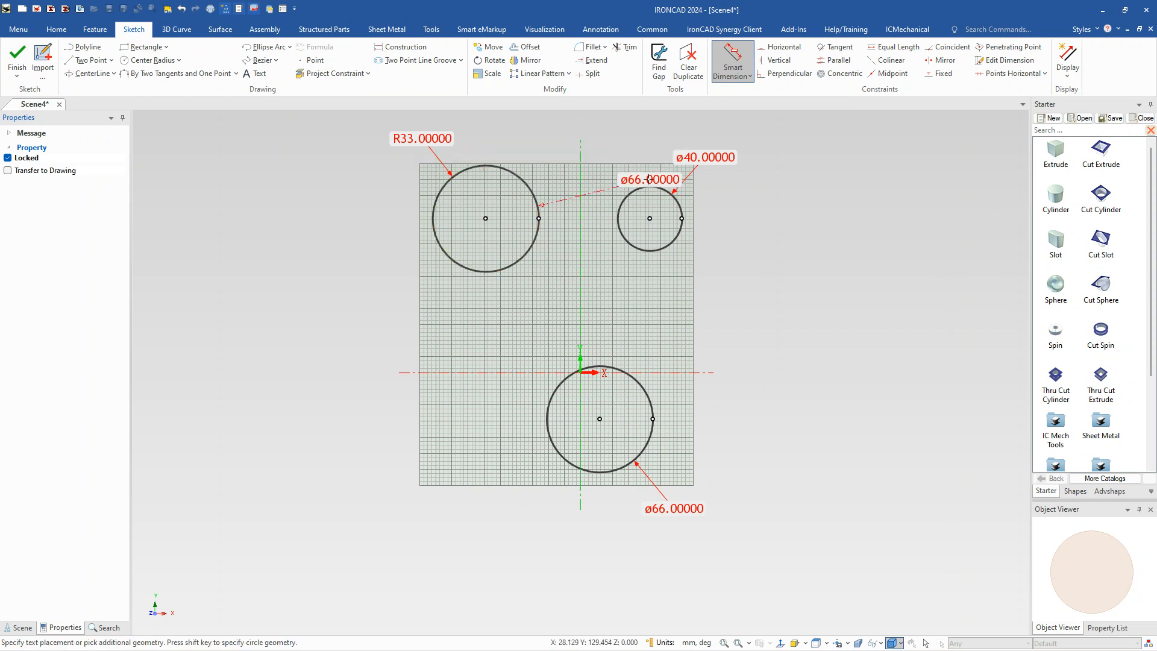
{"action": "left_click", "coordinate": [661, 188]}
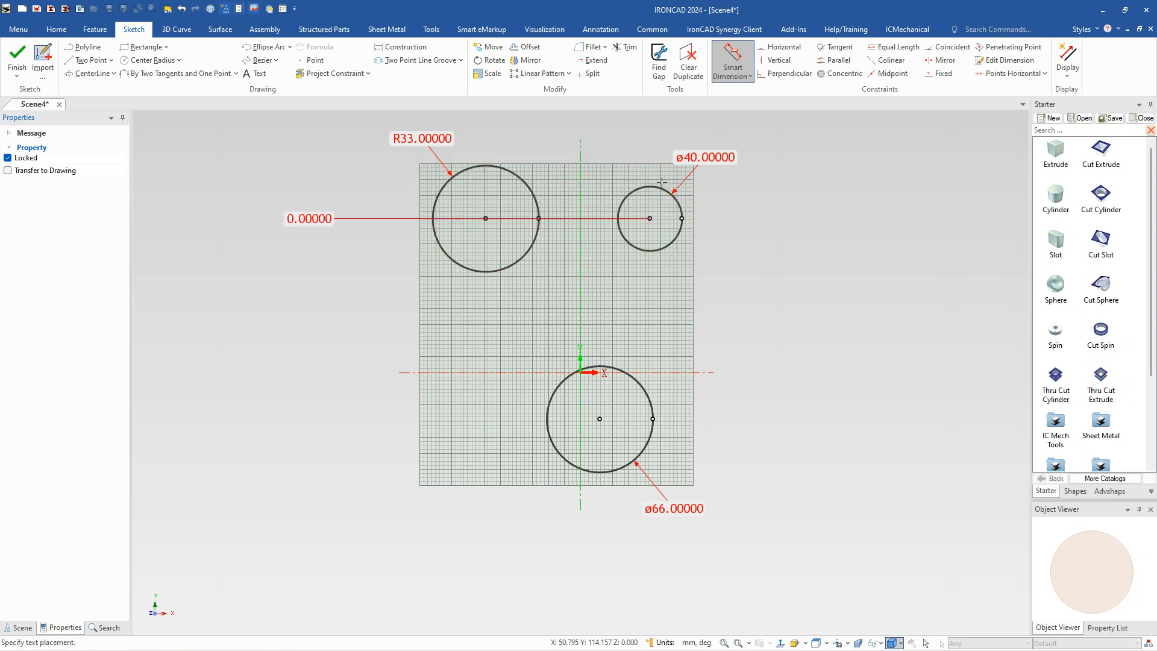
{"action": "scroll", "coordinate": [603, 143], "scroll_direction": "down", "scroll_amount": 2}
{"action": "left_click", "coordinate": [635, 180]}
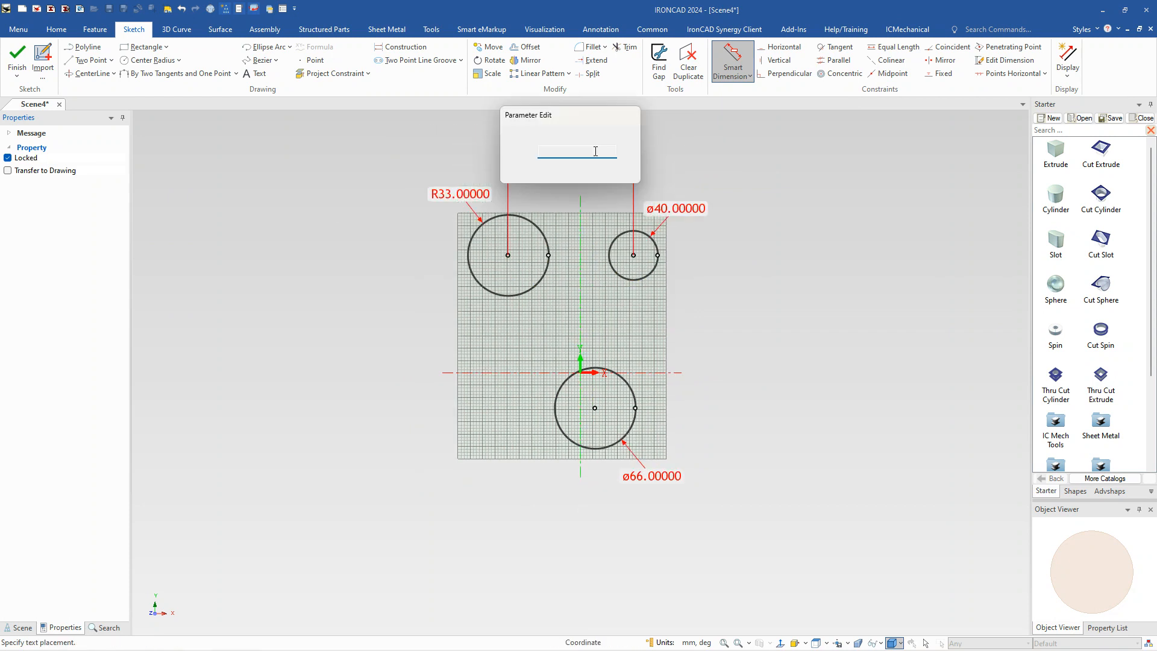
{"action": "type", "text": "71"}
{"action": "key", "text": "Return"}
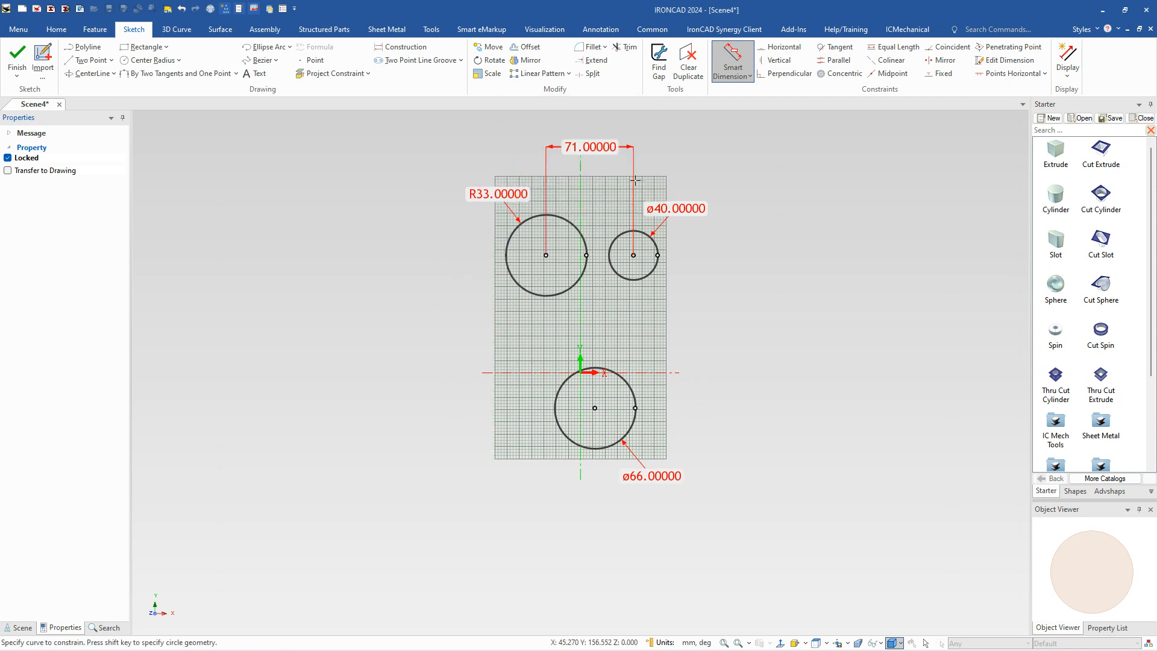
Dimension the vertical distance between the centres of the small upper circle and the lower circle as 140 mm
{"action": "left_click", "coordinate": [656, 267]}
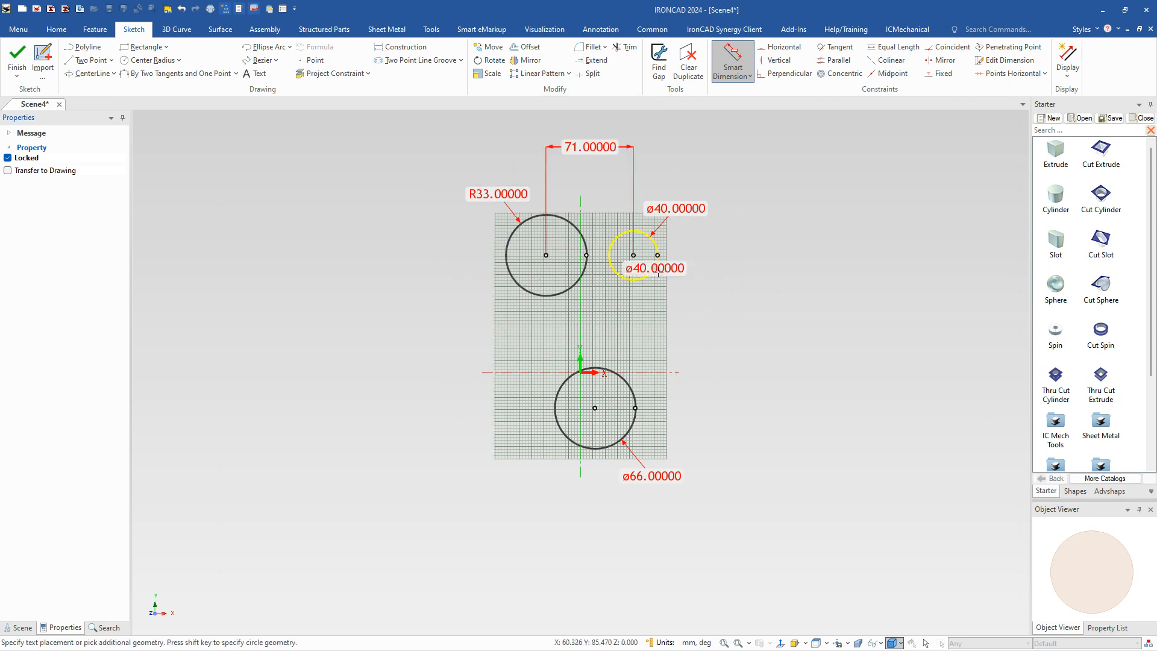
{"action": "left_click", "coordinate": [632, 390]}
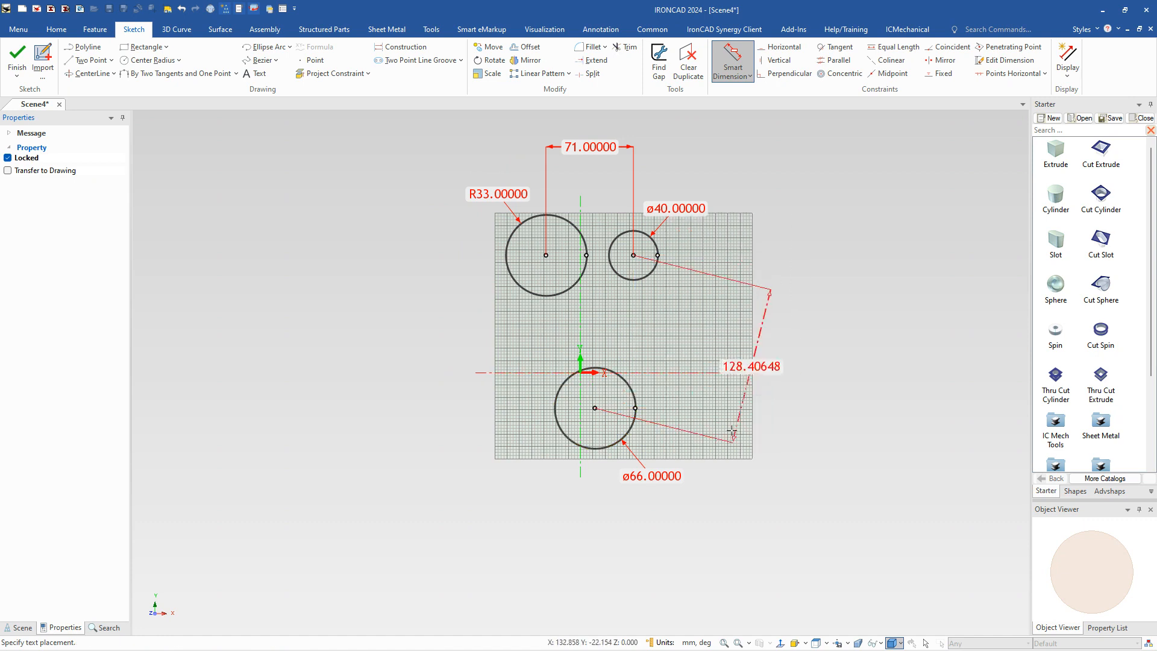
{"action": "left_click", "coordinate": [769, 336]}
{"action": "type", "text": "140"}
{"action": "key", "text": "Return"}
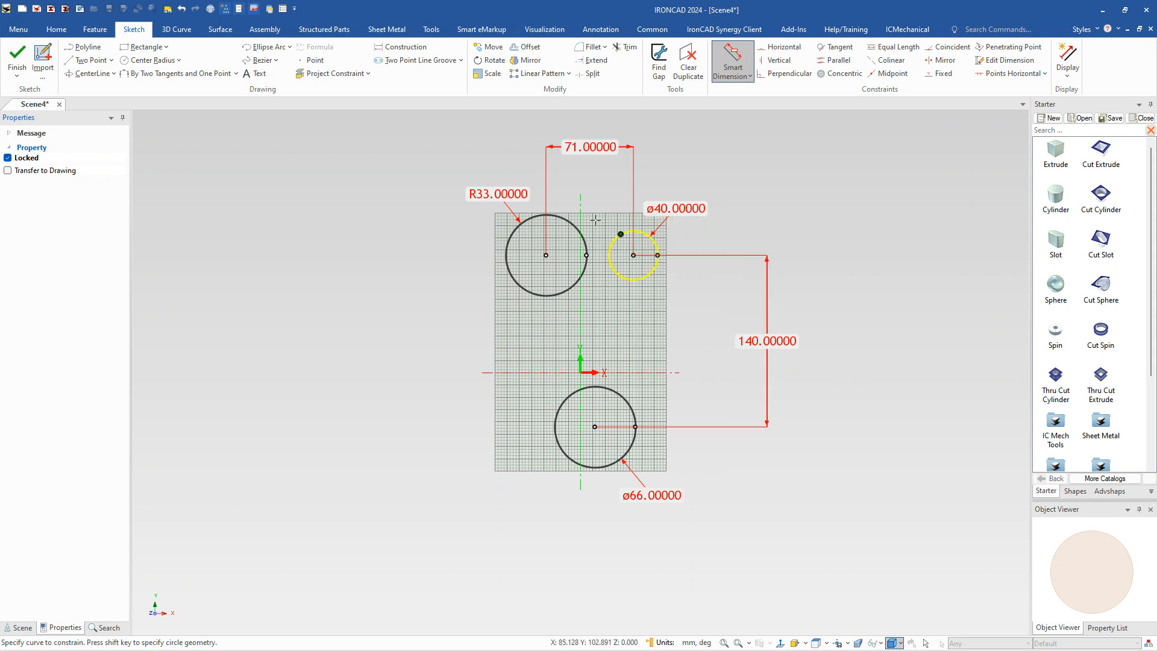
Constrain the centre points of the two upper circles to be horizontally aligned
{"action": "left_click", "coordinate": [1011, 75]}
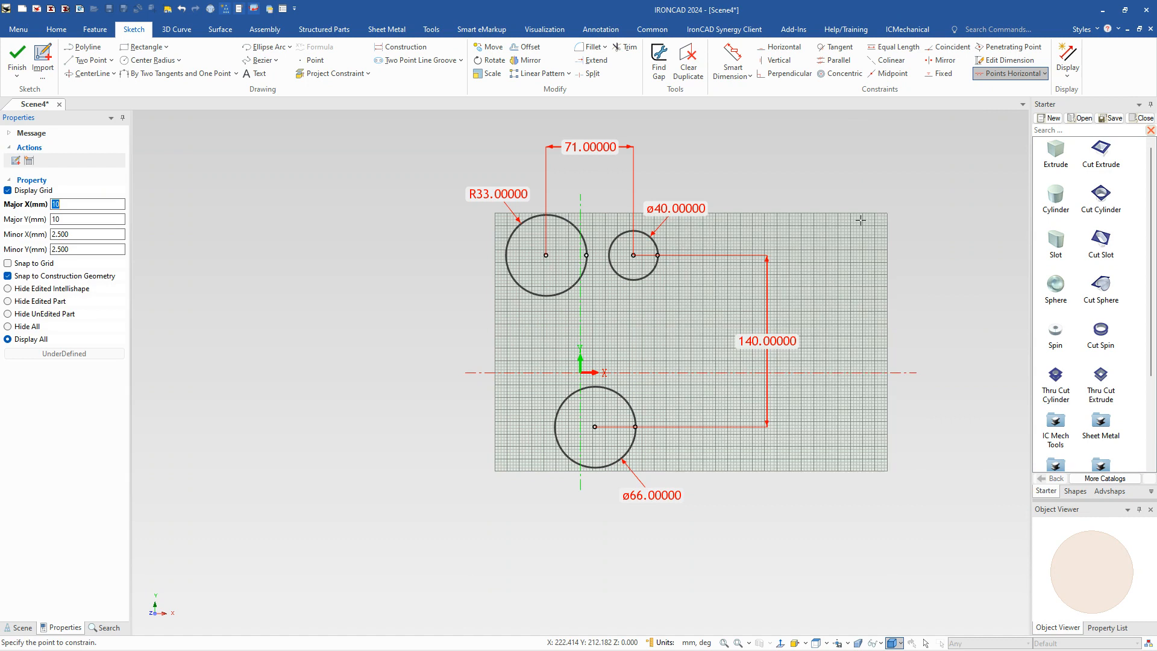
{"action": "left_click", "coordinate": [572, 224]}
{"action": "left_click", "coordinate": [635, 249]}
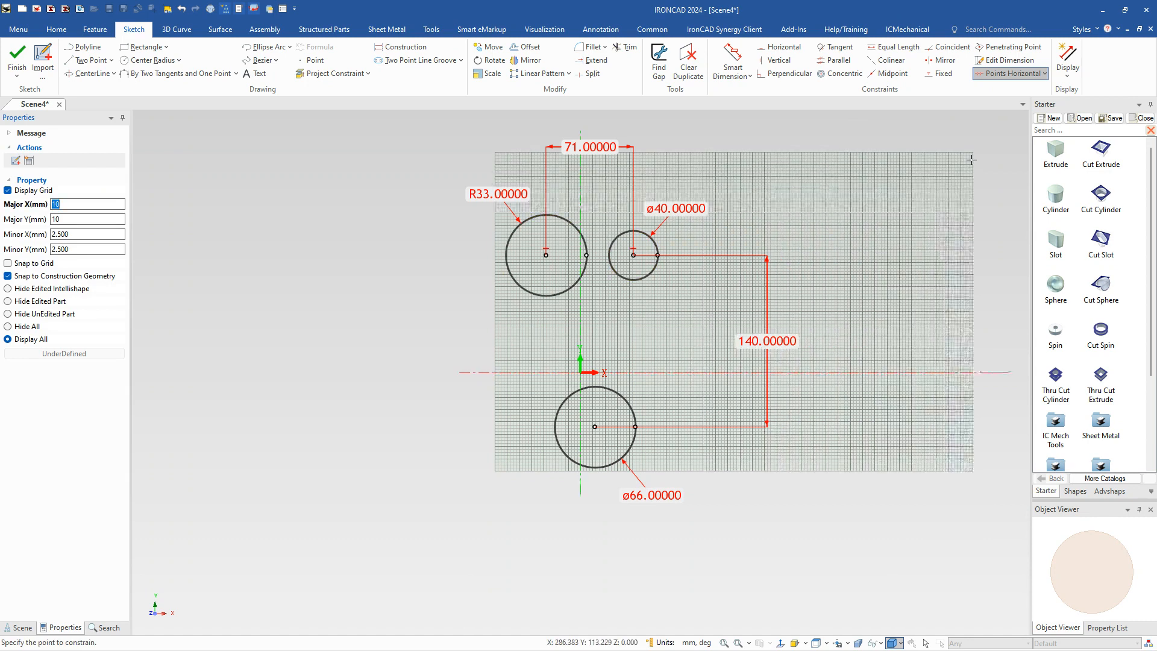
{"action": "key", "text": "Escape"}
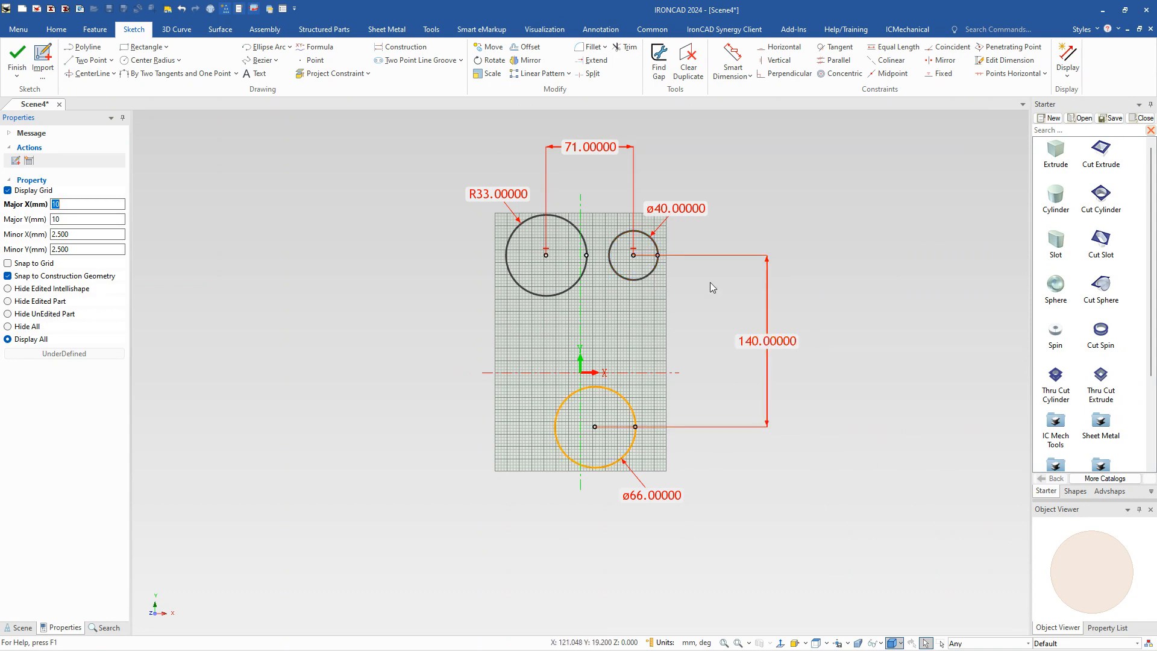
Draw a 140 mm line straight down from the small circle's right edge to the height of the lower circle's centre
{"action": "right_click", "coordinate": [692, 330]}
{"action": "left_click", "coordinate": [670, 301]}
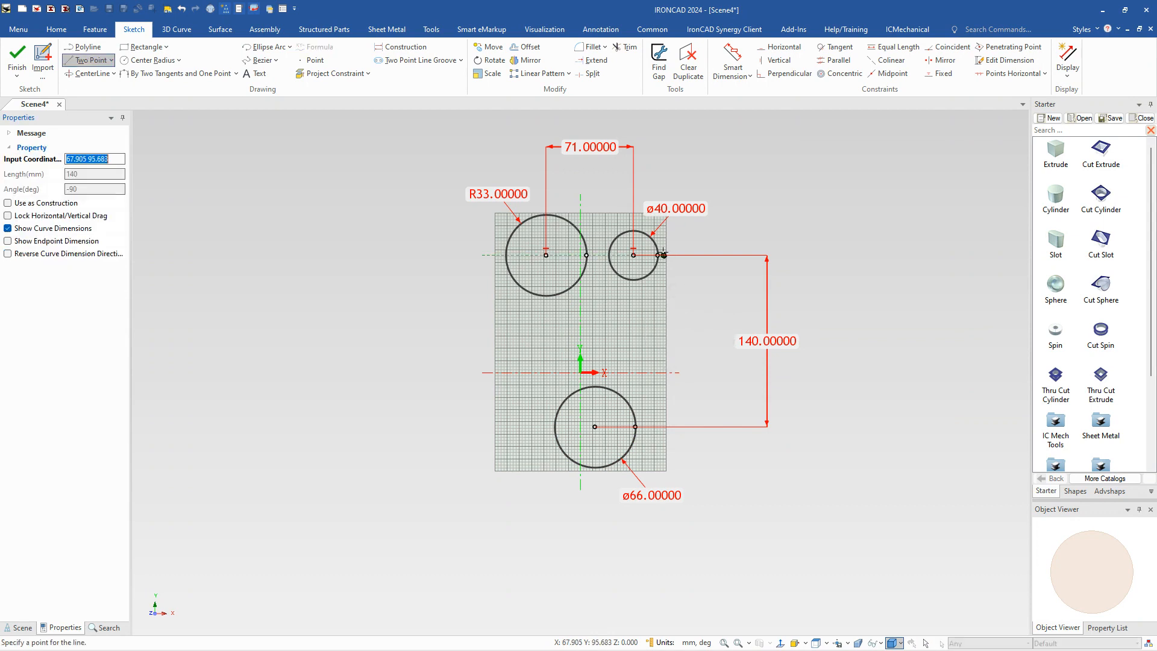
{"action": "left_click", "coordinate": [658, 255]}
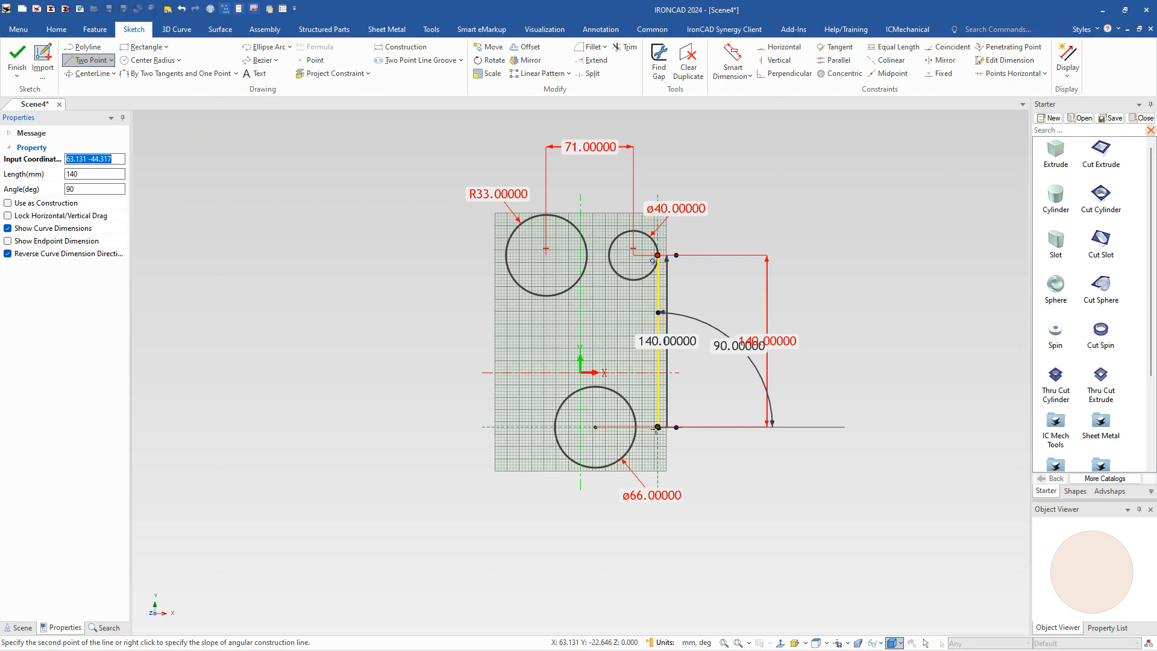
{"action": "left_click", "coordinate": [657, 427]}
{"action": "key", "text": "Escape"}
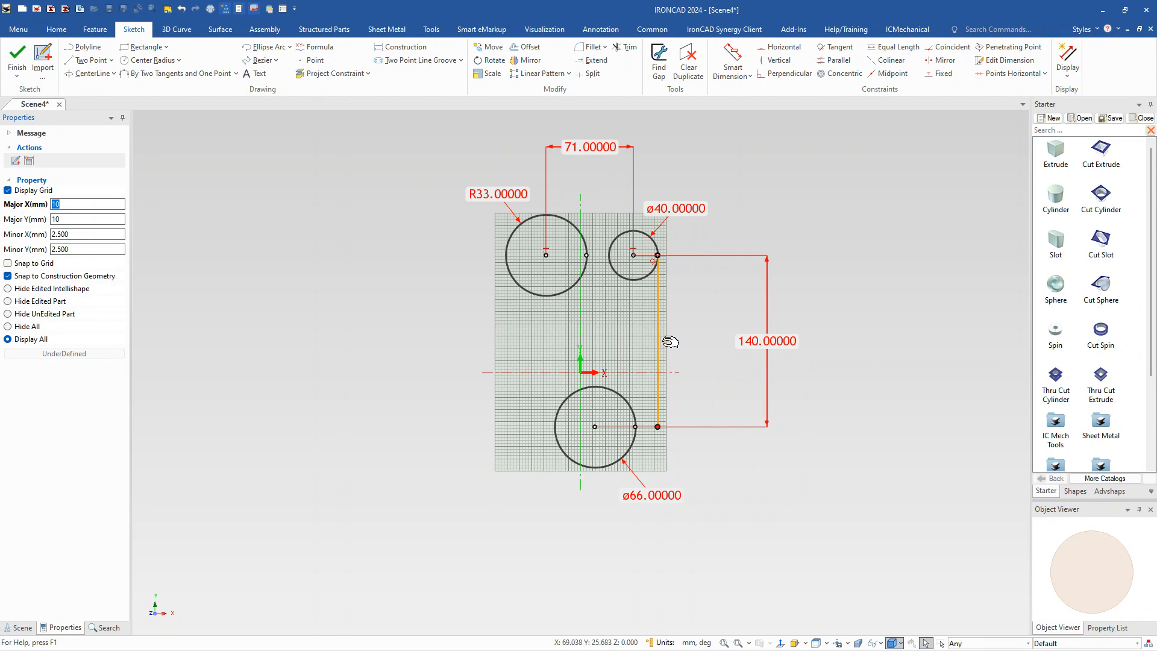
Apply a vertical constraint to the line on the profile's right side
{"action": "right_click", "coordinate": [663, 342]}
{"action": "left_click", "coordinate": [694, 353]}
{"action": "left_click", "coordinate": [720, 461]}
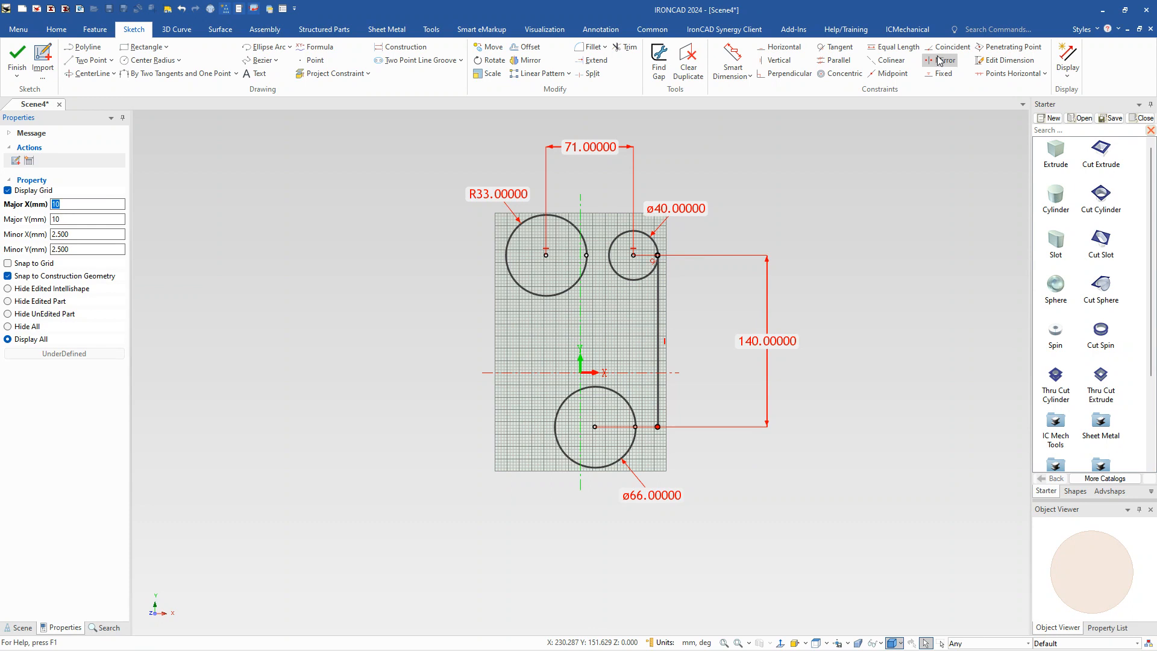
Make the lower circle tangent to the vertical line
{"action": "left_click", "coordinate": [835, 47]}
{"action": "left_click", "coordinate": [634, 406]}
{"action": "left_click", "coordinate": [659, 409]}
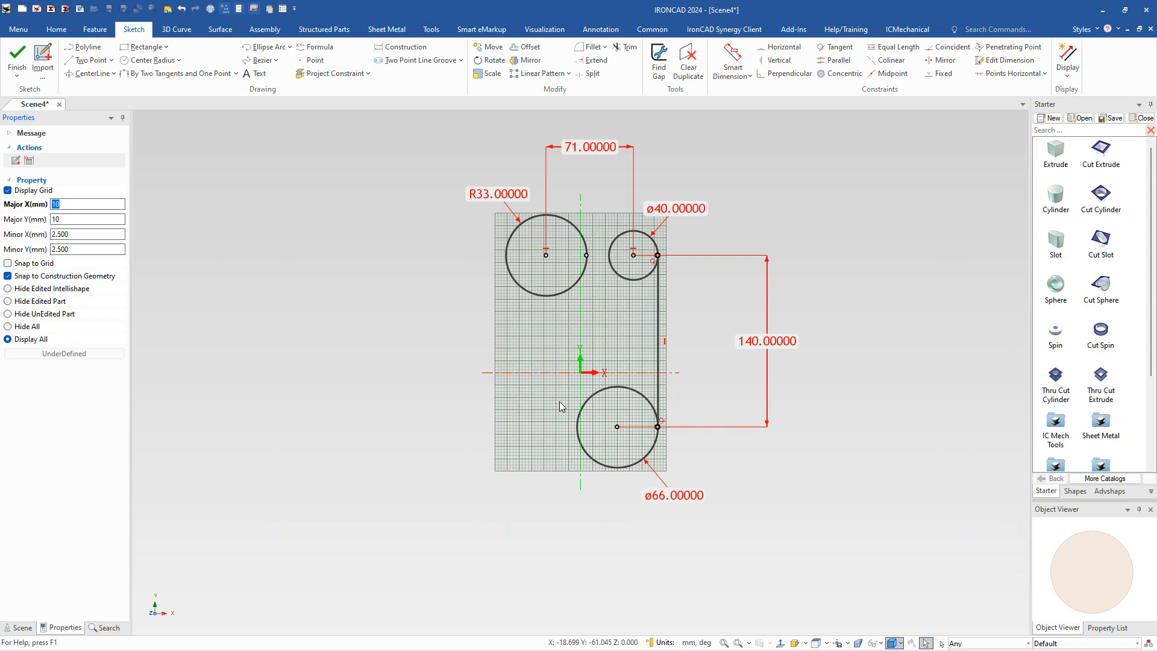
Draw a three-point arc of about 173 mm radius from the lower circle's lower-left edge to the large upper circle's left edge
{"action": "right_click", "coordinate": [558, 341]}
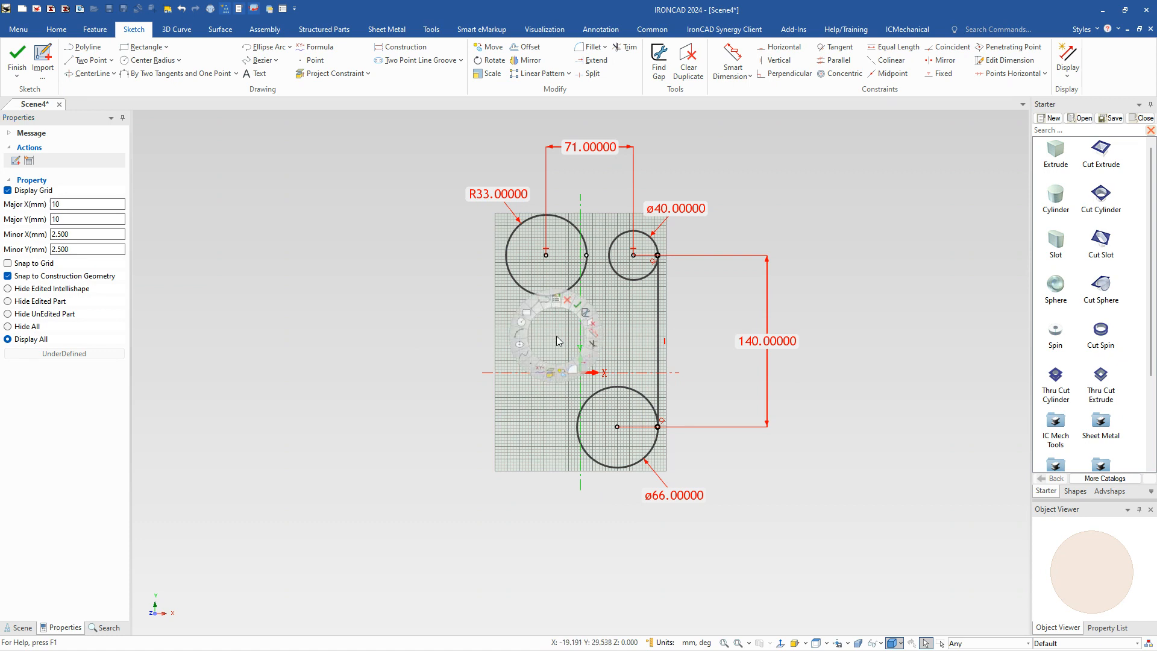
{"action": "left_click", "coordinate": [522, 336]}
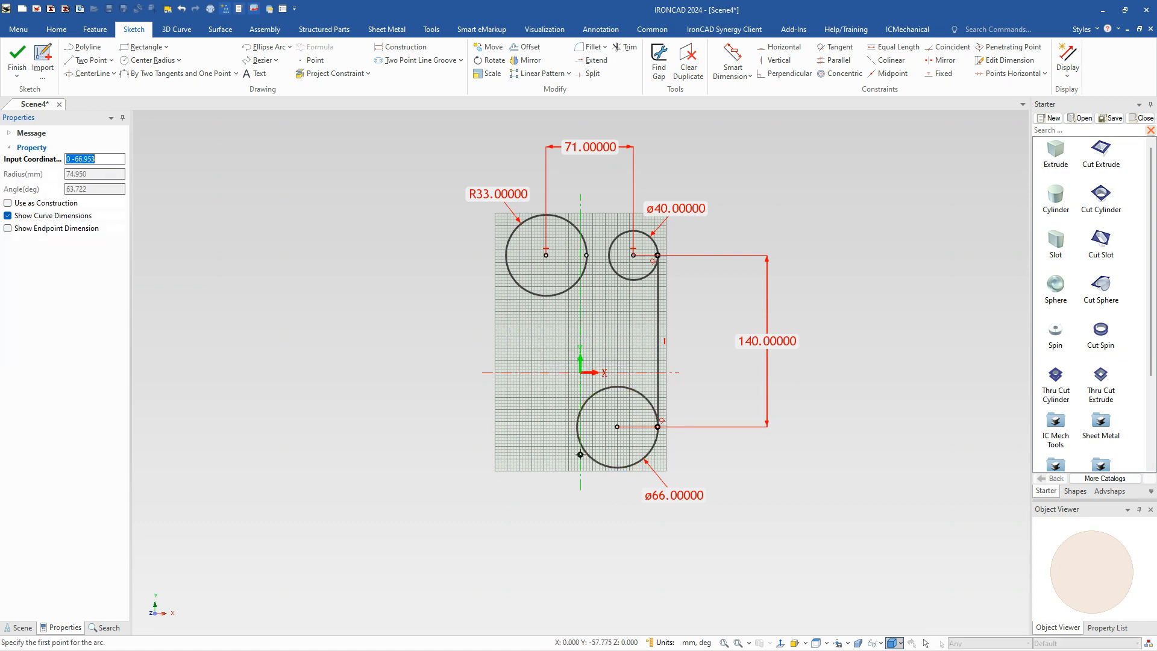
{"action": "left_click", "coordinate": [589, 456]}
{"action": "left_click", "coordinate": [505, 264]}
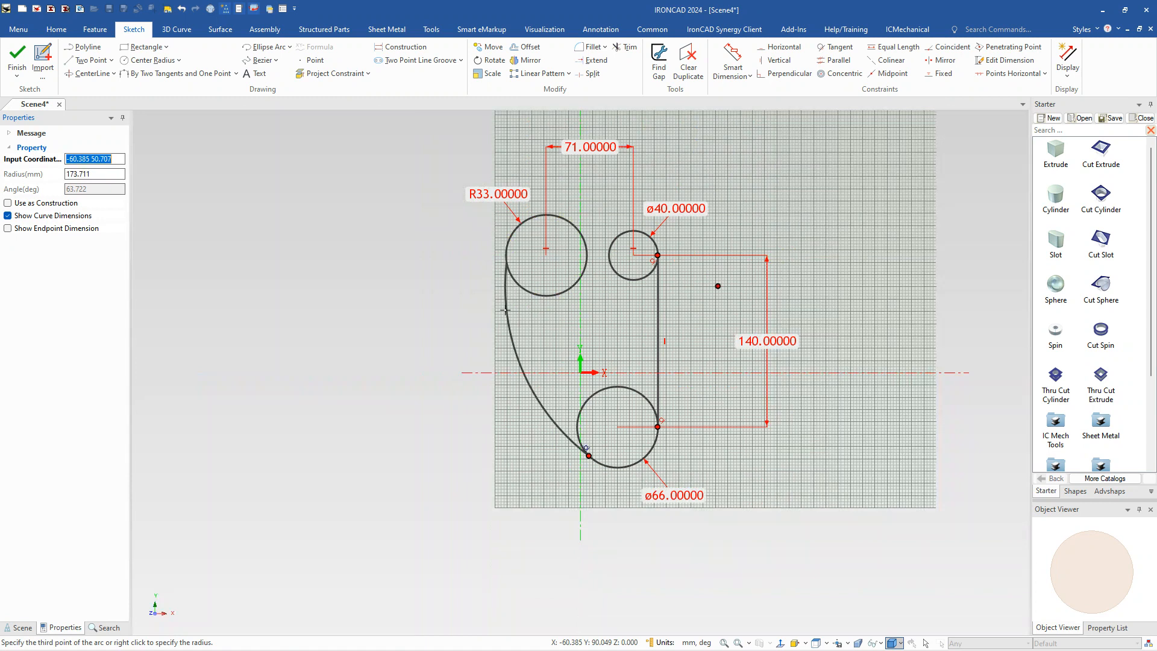
{"action": "left_click", "coordinate": [507, 309]}
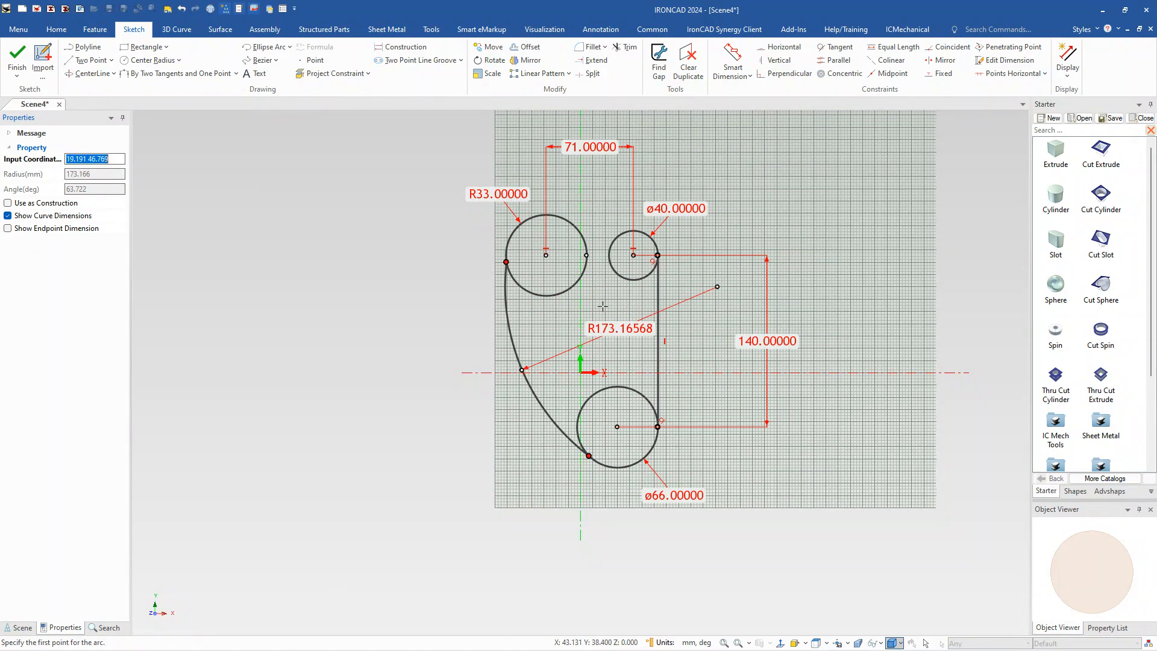
Draw a concave three-point arc of about 20 mm radius joining the upper edges of the two upper circles
{"action": "left_click", "coordinate": [574, 226]}
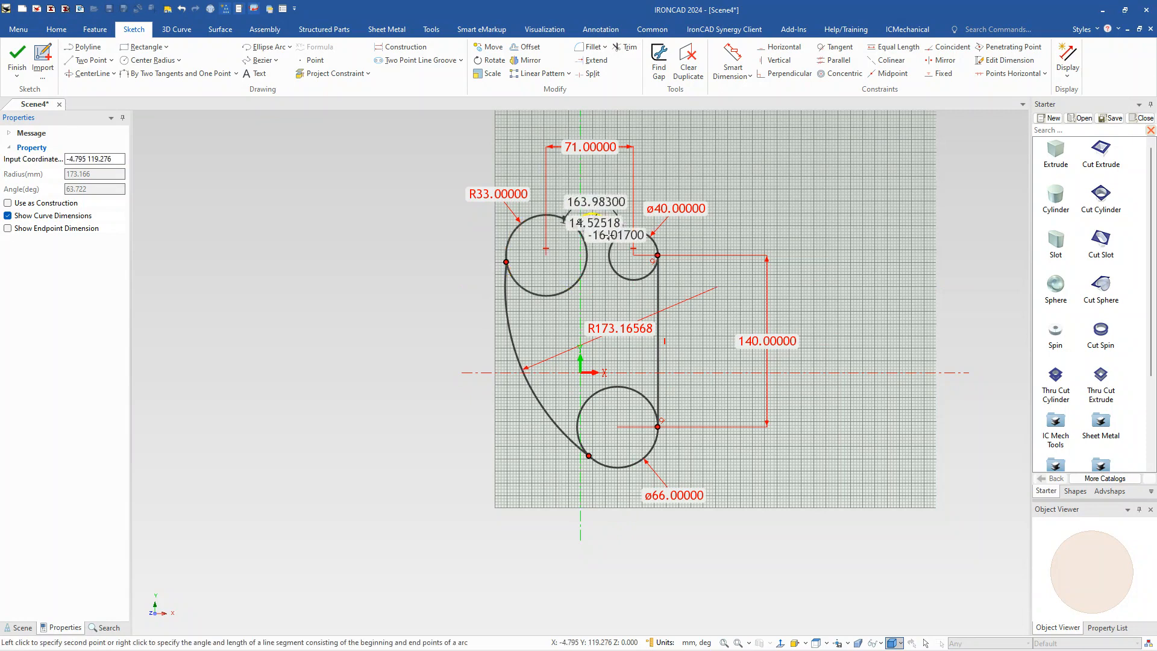
{"action": "left_click", "coordinate": [614, 240]}
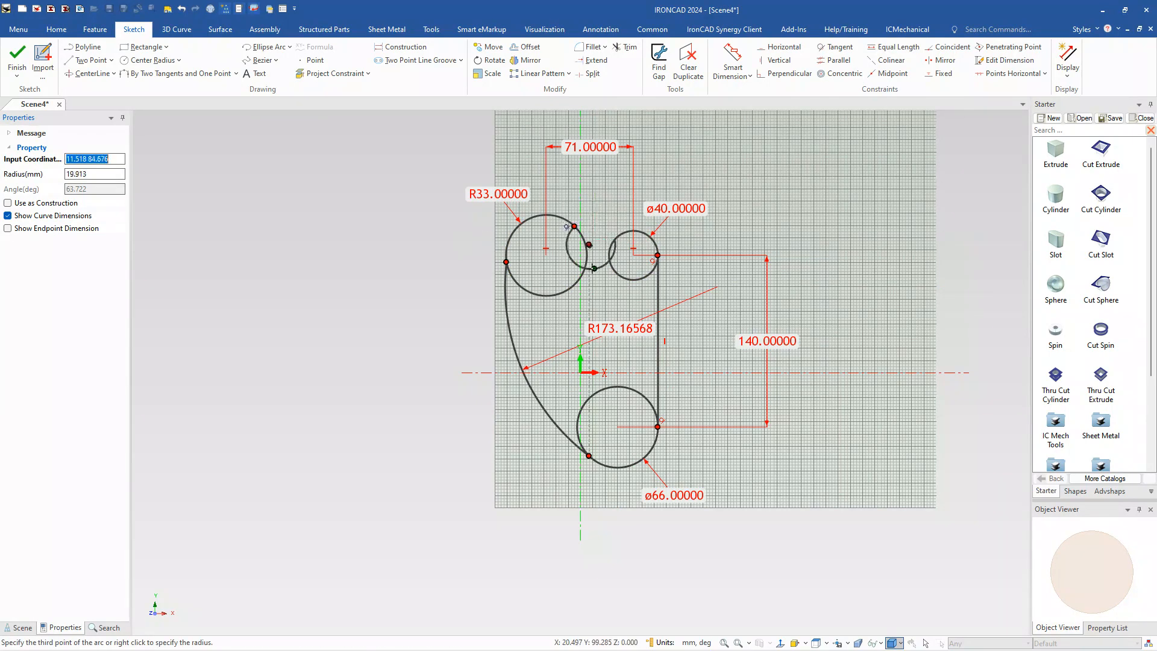
{"action": "left_click", "coordinate": [599, 245]}
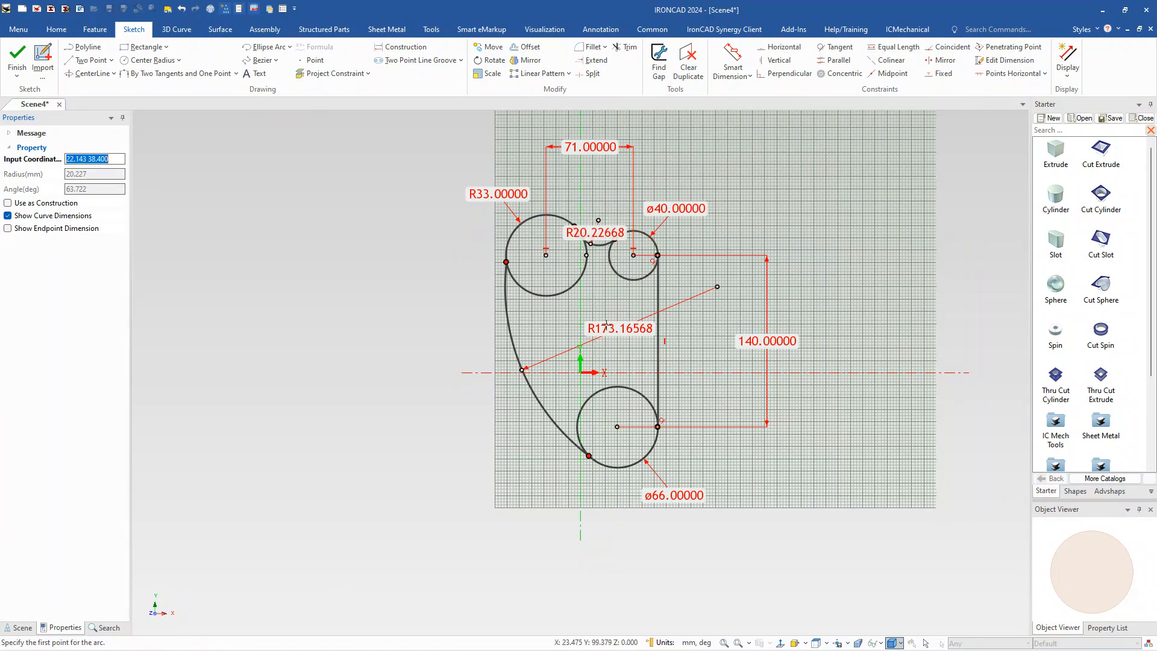
{"action": "key", "text": "Escape"}
Set the radius of the long arc on the profile's left side to 222 mm
{"action": "scroll", "coordinate": [620, 334], "scroll_direction": "up", "scroll_amount": 1}
{"action": "scroll", "coordinate": [621, 333], "scroll_direction": "down", "scroll_amount": 1}
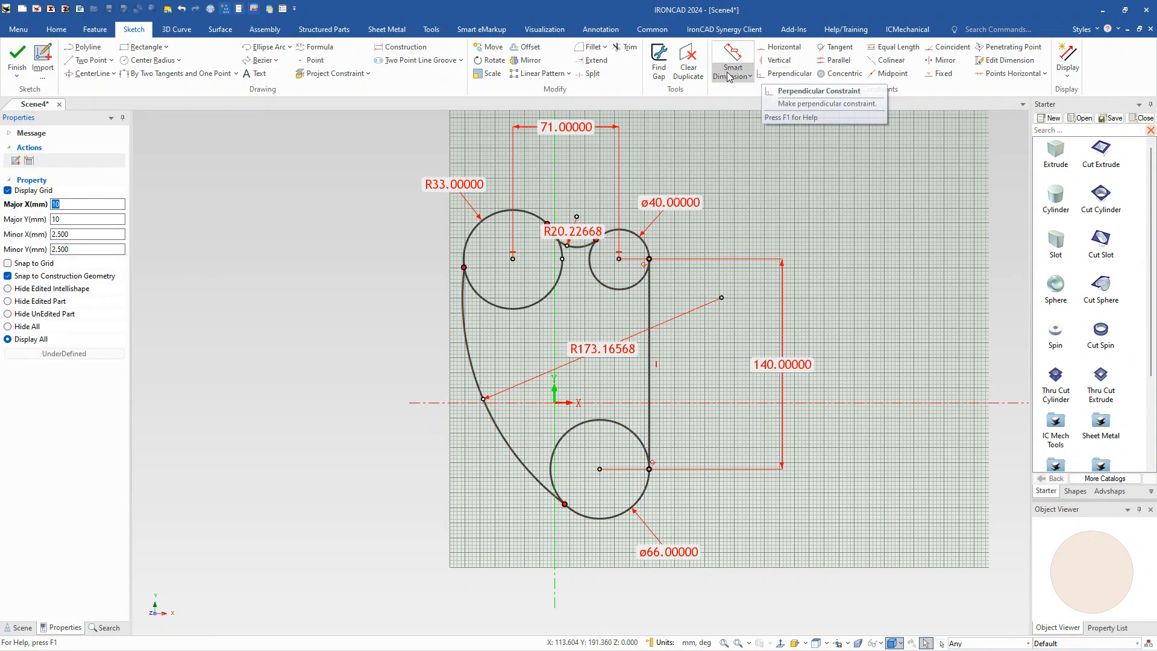
{"action": "double_click", "coordinate": [607, 351]}
{"action": "type", "text": "222"}
{"action": "key", "text": "Return"}
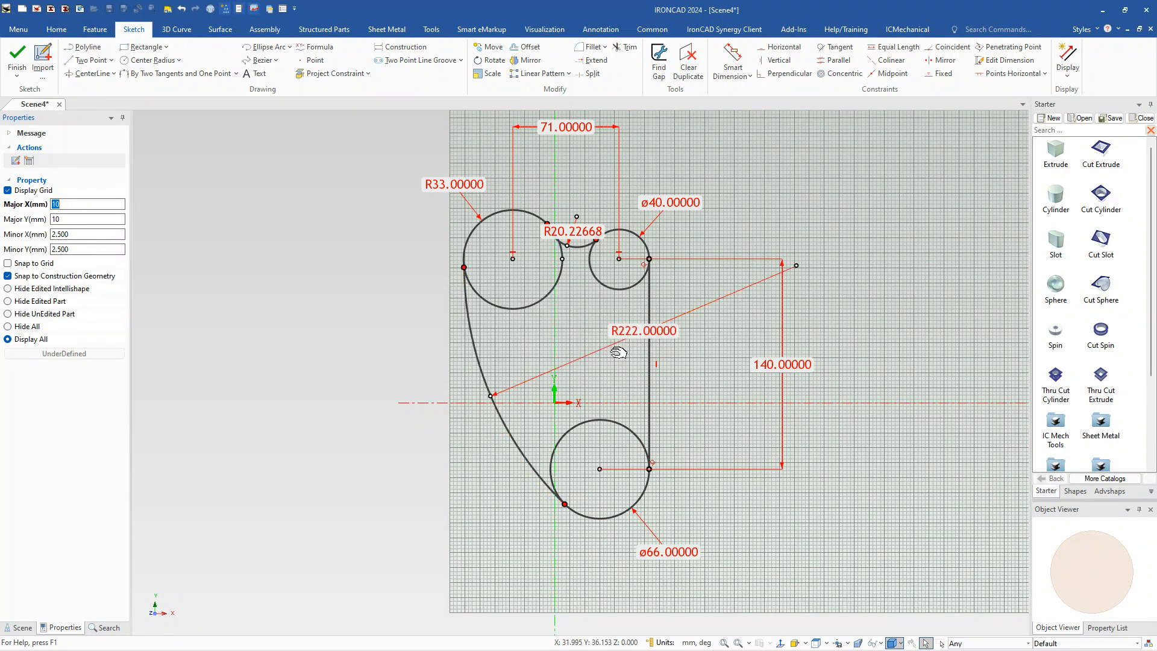
Set the radius of the concave arc between the two upper circles to 42 mm
{"action": "double_click", "coordinate": [578, 231]}
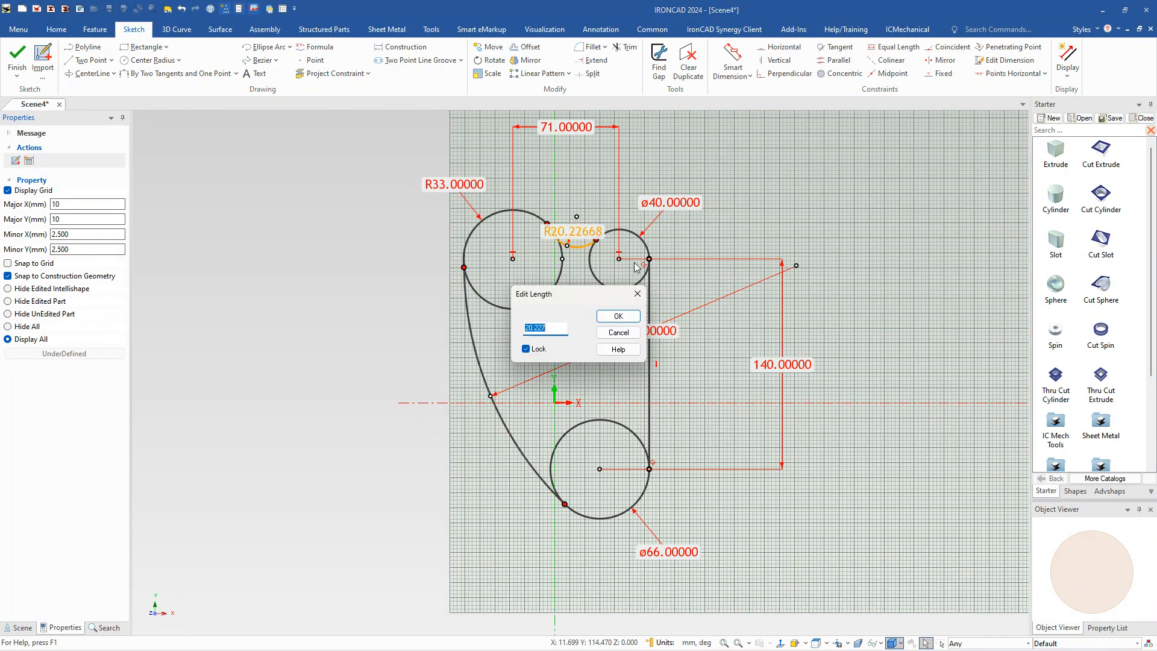
{"action": "type", "text": "42"}
{"action": "key", "text": "Return"}
Make the 222 mm radius arc tangent to the large upper circle and to the lower circle
{"action": "left_click", "coordinate": [641, 252]}
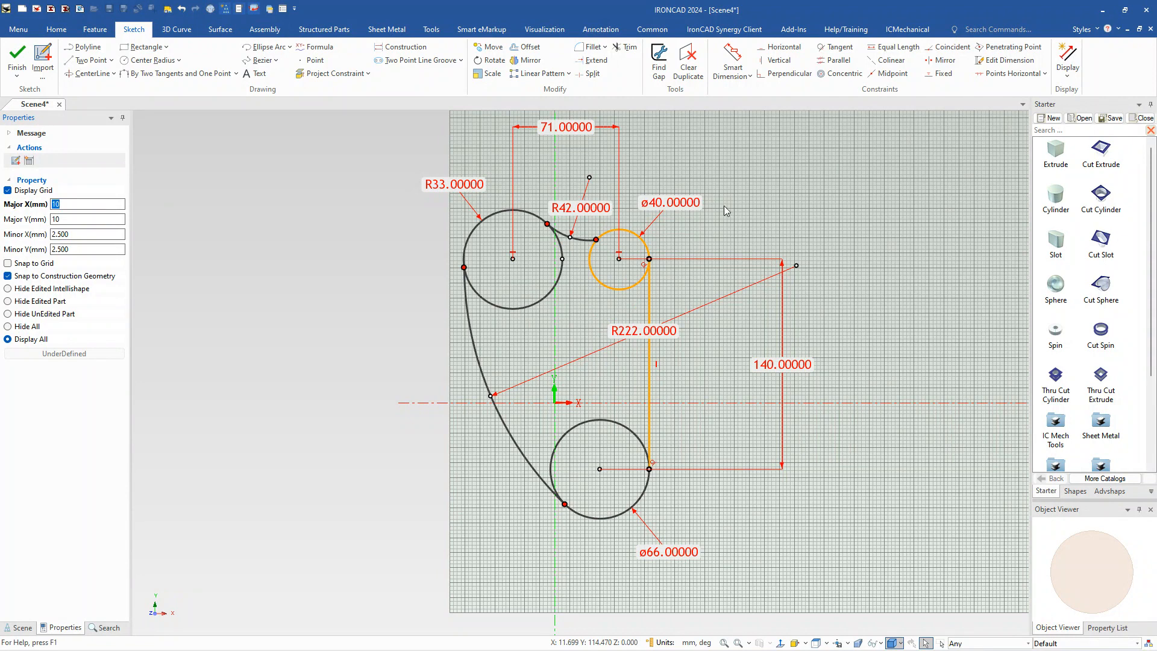
{"action": "left_click", "coordinate": [835, 47]}
{"action": "left_click", "coordinate": [464, 297]}
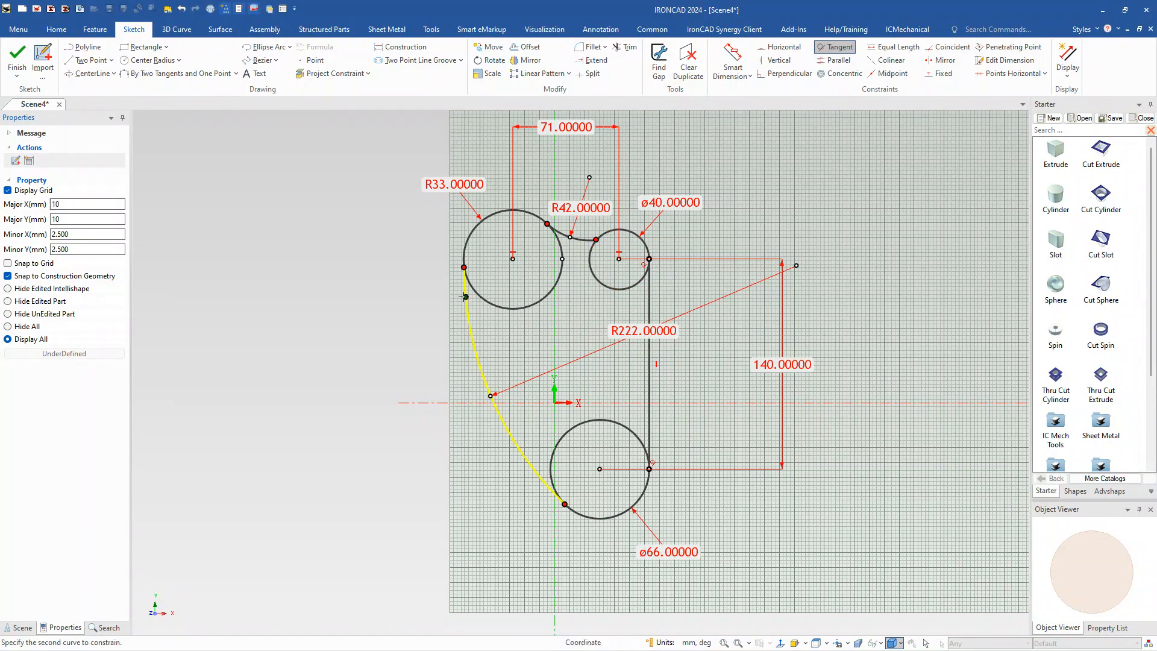
{"action": "left_click", "coordinate": [472, 287]}
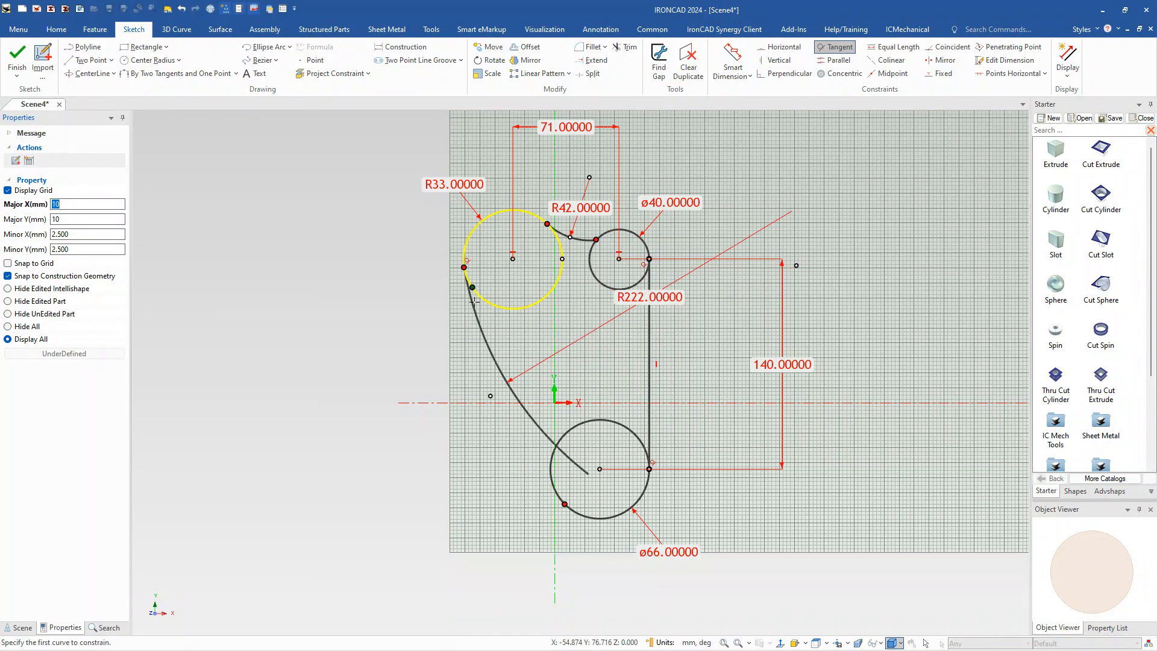
{"action": "left_click", "coordinate": [547, 438]}
{"action": "left_click", "coordinate": [552, 479]}
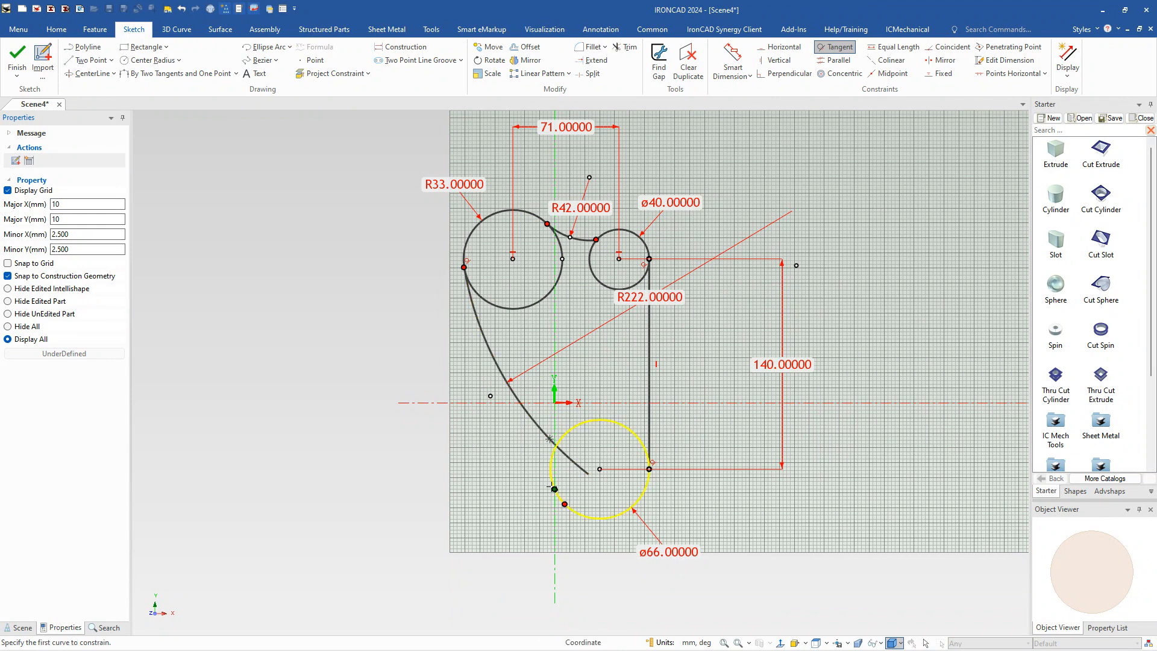
Make the 42 mm radius concave arc tangent to both upper circles
{"action": "scroll", "coordinate": [567, 302], "scroll_direction": "up", "scroll_amount": 4}
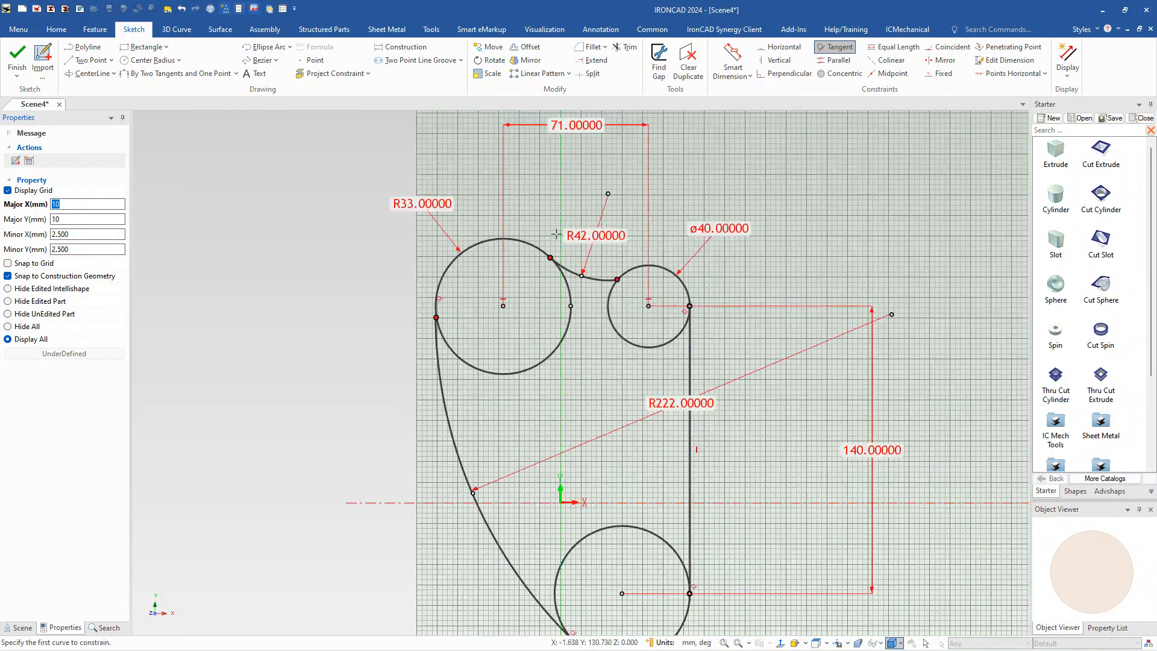
{"action": "left_click", "coordinate": [576, 339]}
{"action": "left_click", "coordinate": [551, 325]}
{"action": "left_click", "coordinate": [663, 367]}
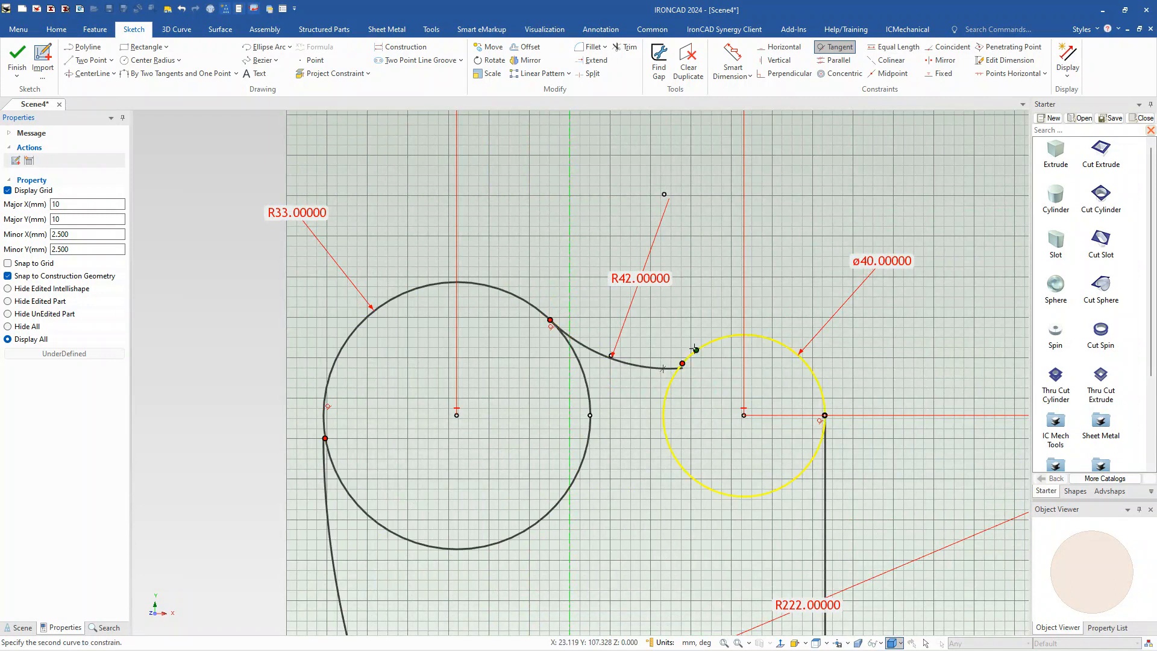
{"action": "left_click", "coordinate": [698, 371]}
{"action": "key", "text": "Escape"}
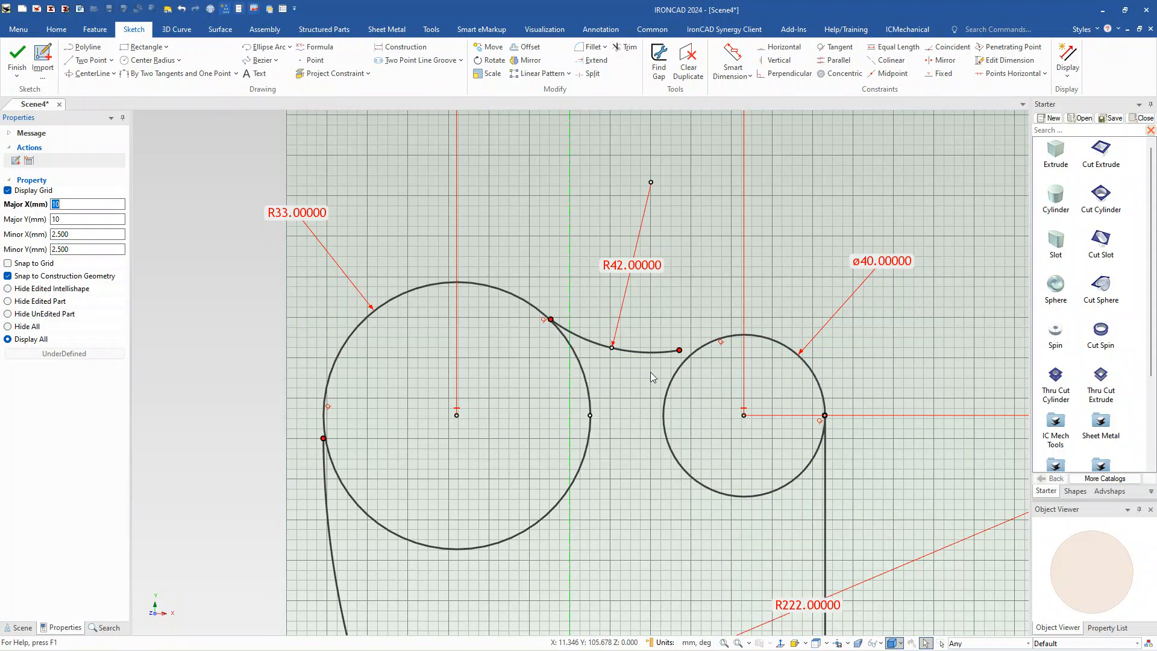
Extend the ends of the concave arc and the long left arc to meet the adjoining circles
{"action": "left_click", "coordinate": [593, 59]}
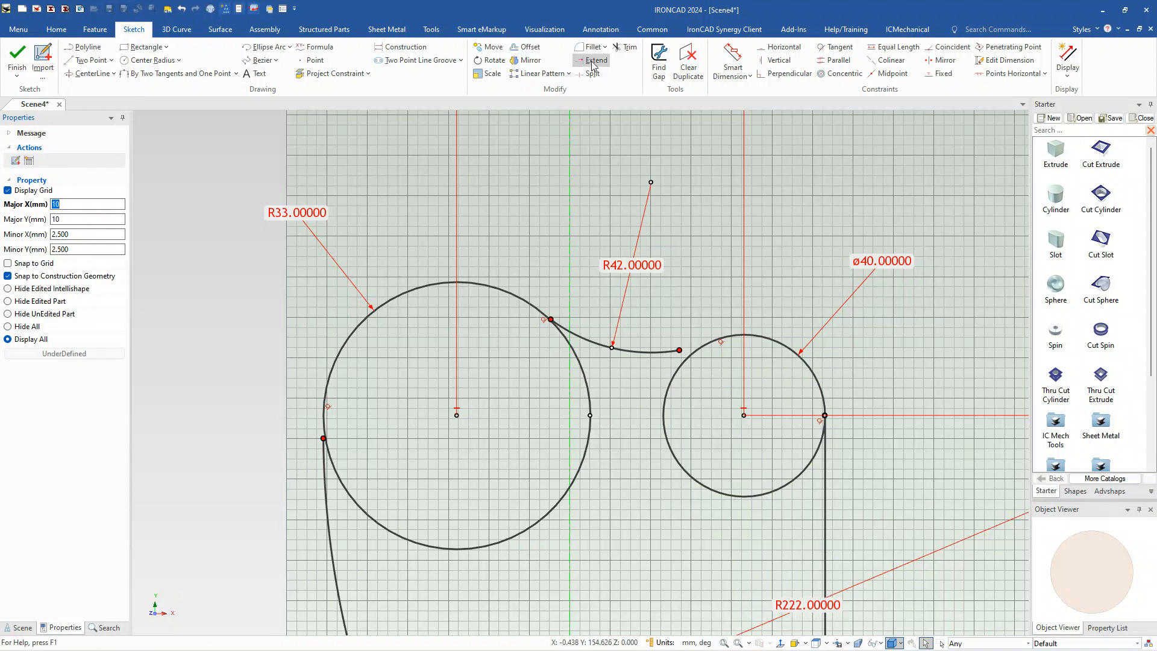
{"action": "left_click", "coordinate": [663, 349]}
{"action": "left_click", "coordinate": [568, 331]}
{"action": "left_click", "coordinate": [326, 486]}
{"action": "scroll", "coordinate": [467, 531], "scroll_direction": "down", "scroll_amount": 9}
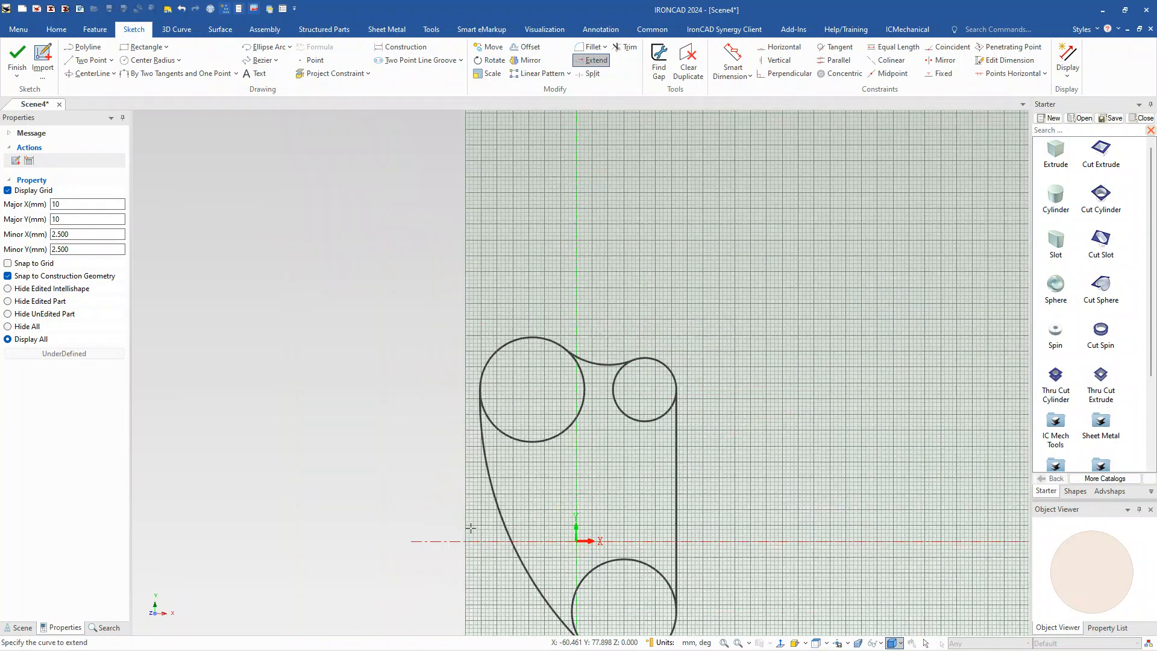
{"action": "scroll", "coordinate": [566, 555], "scroll_direction": "up", "scroll_amount": 5}
{"action": "scroll", "coordinate": [553, 423], "scroll_direction": "up", "scroll_amount": 3}
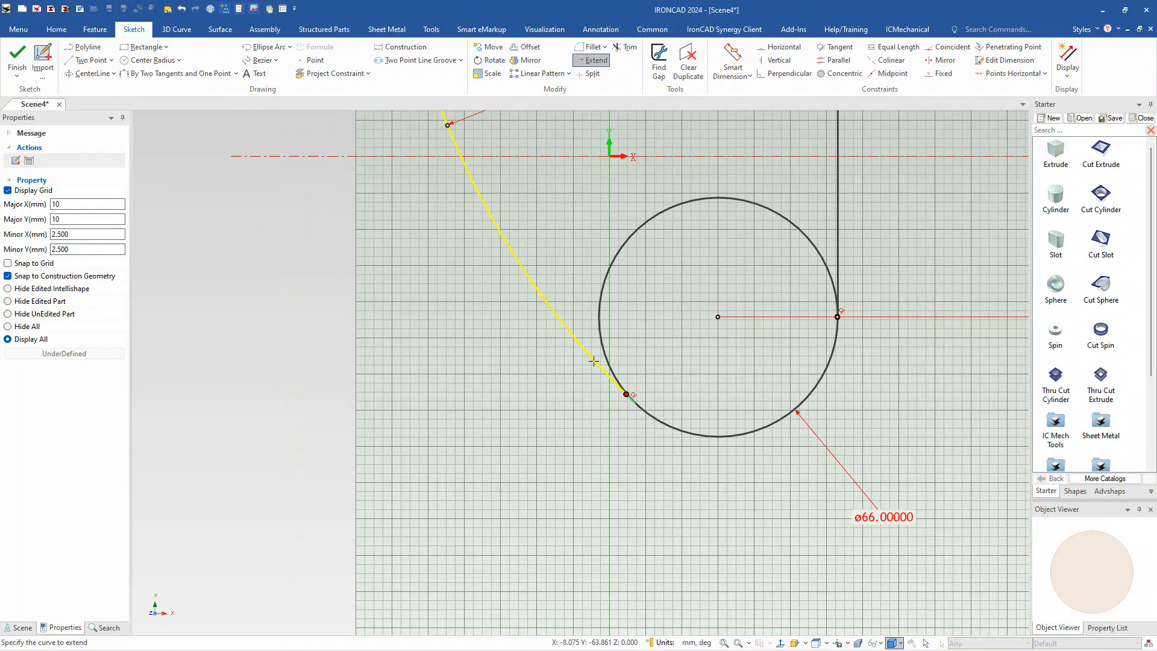
{"action": "scroll", "coordinate": [545, 466], "scroll_direction": "down", "scroll_amount": 5}
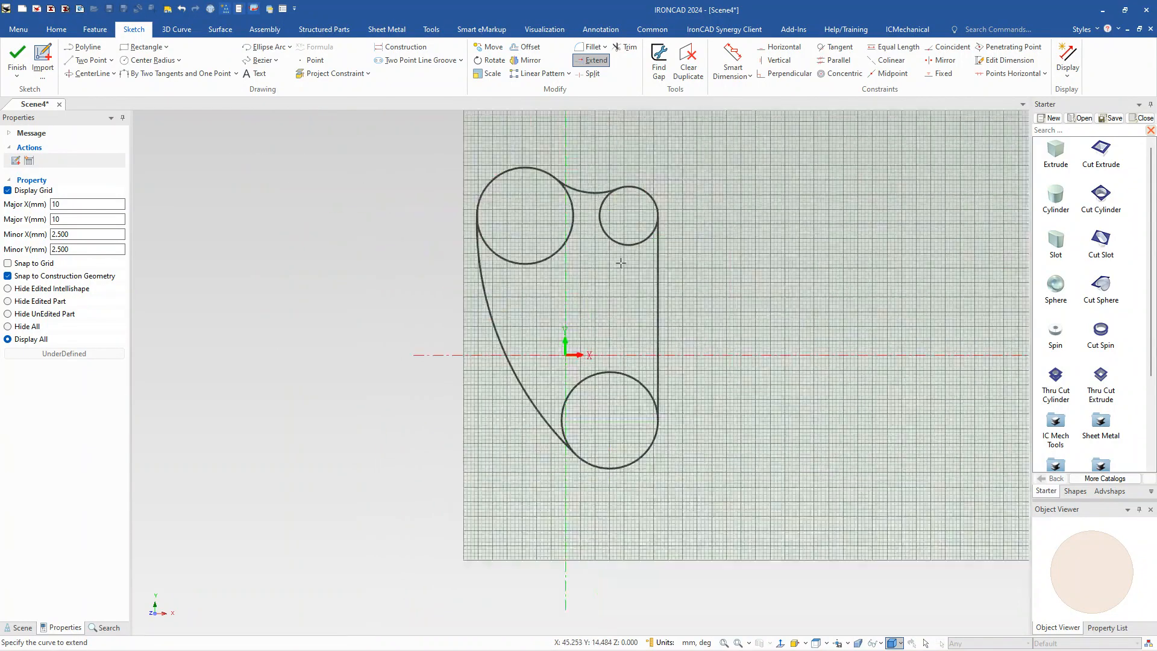
{"action": "scroll", "coordinate": [651, 287], "scroll_direction": "up", "scroll_amount": 4}
{"action": "scroll", "coordinate": [663, 329], "scroll_direction": "down", "scroll_amount": 1}
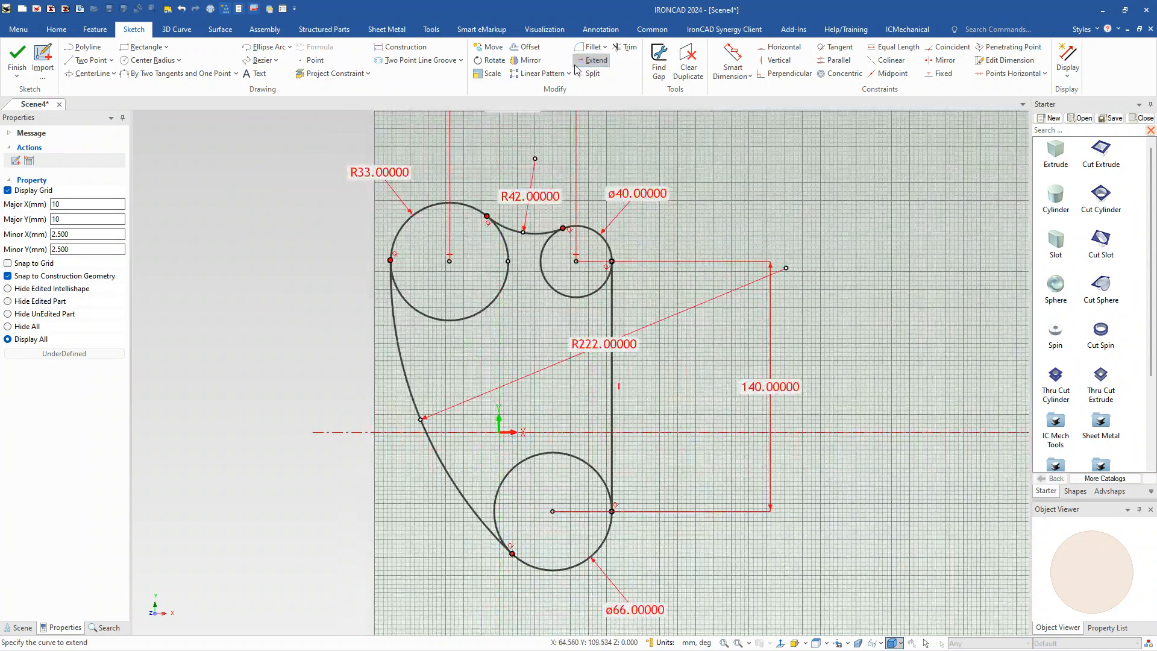
Trim the inner portions of all three circles to leave one closed outline
{"action": "left_click", "coordinate": [626, 47]}
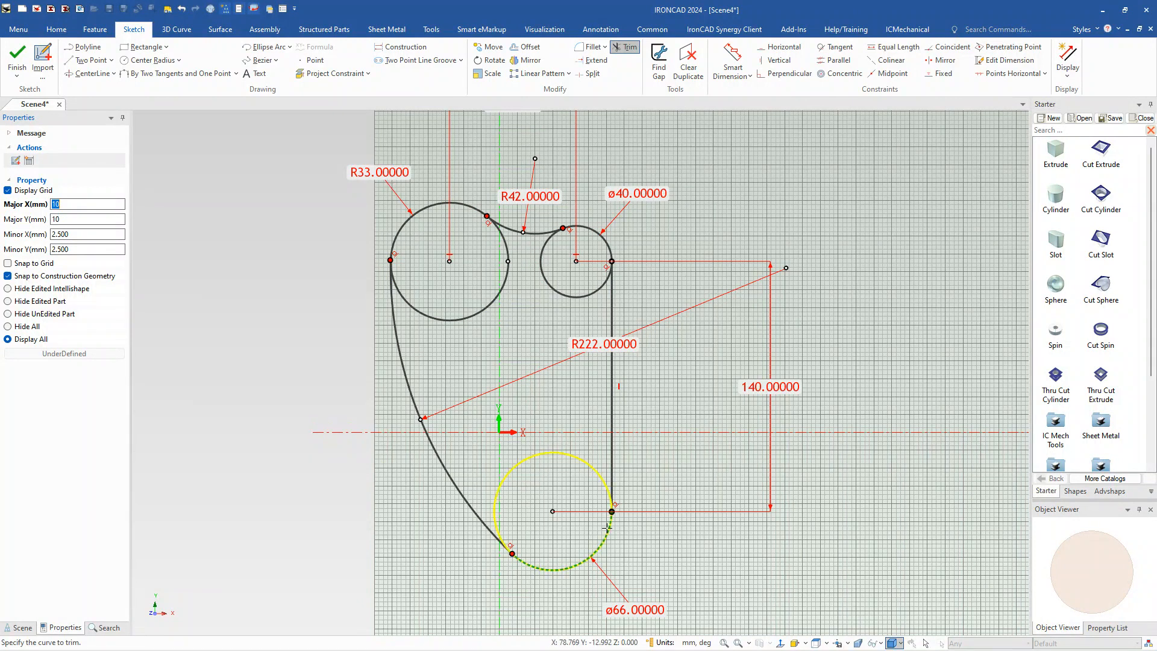
{"action": "left_click", "coordinate": [514, 464]}
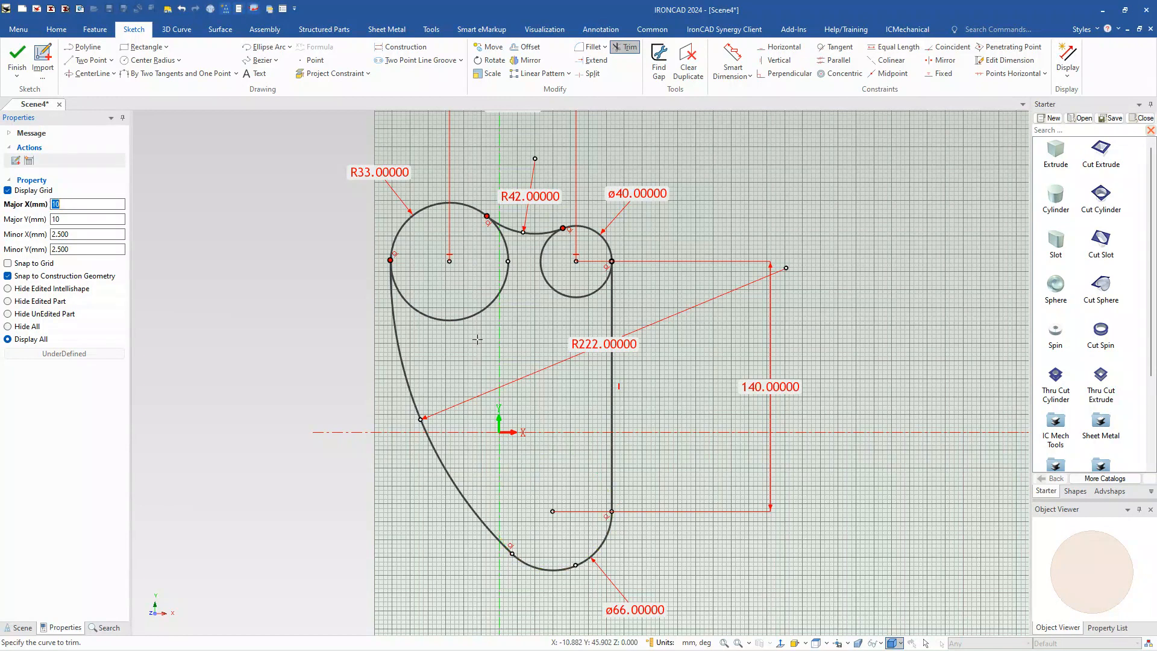
{"action": "left_click", "coordinate": [491, 302]}
{"action": "left_click", "coordinate": [563, 296]}
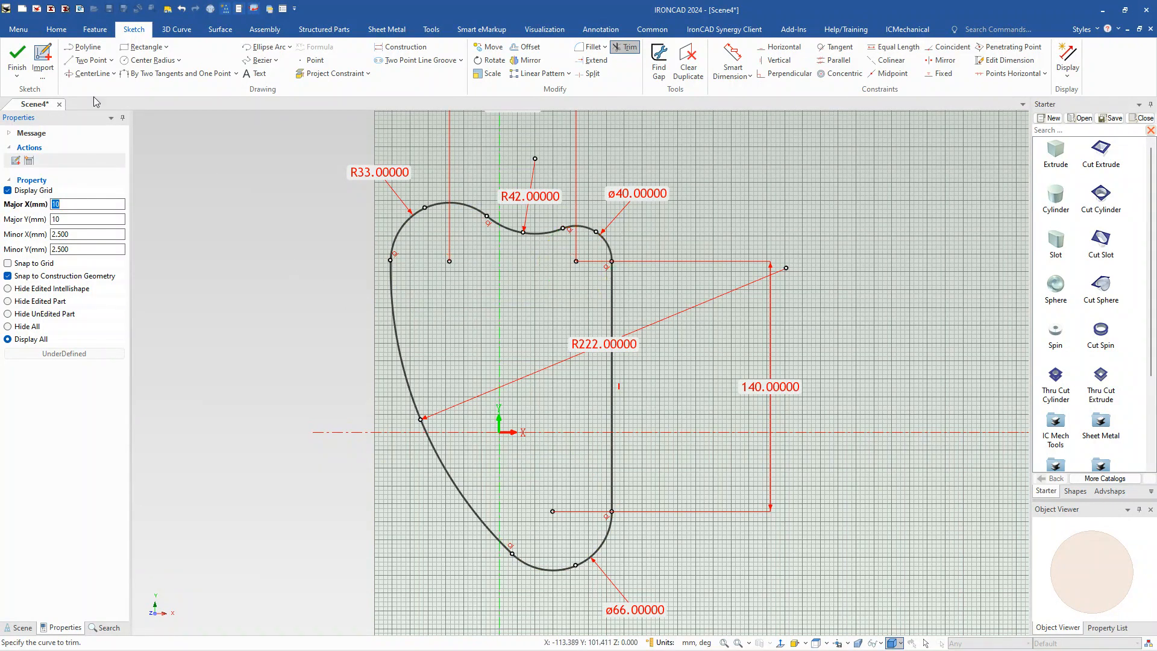
Finish the sketch and extrude the closed profile as a stand-alone solid
{"action": "left_click", "coordinate": [18, 60]}
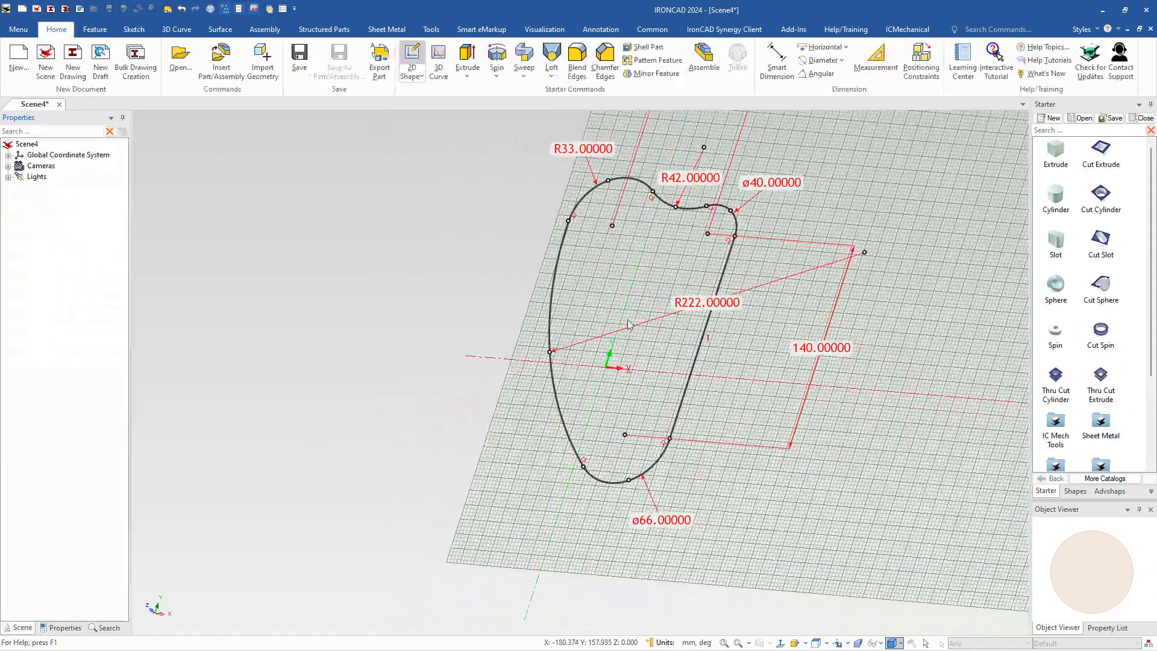
{"action": "right_click", "coordinate": [696, 360]}
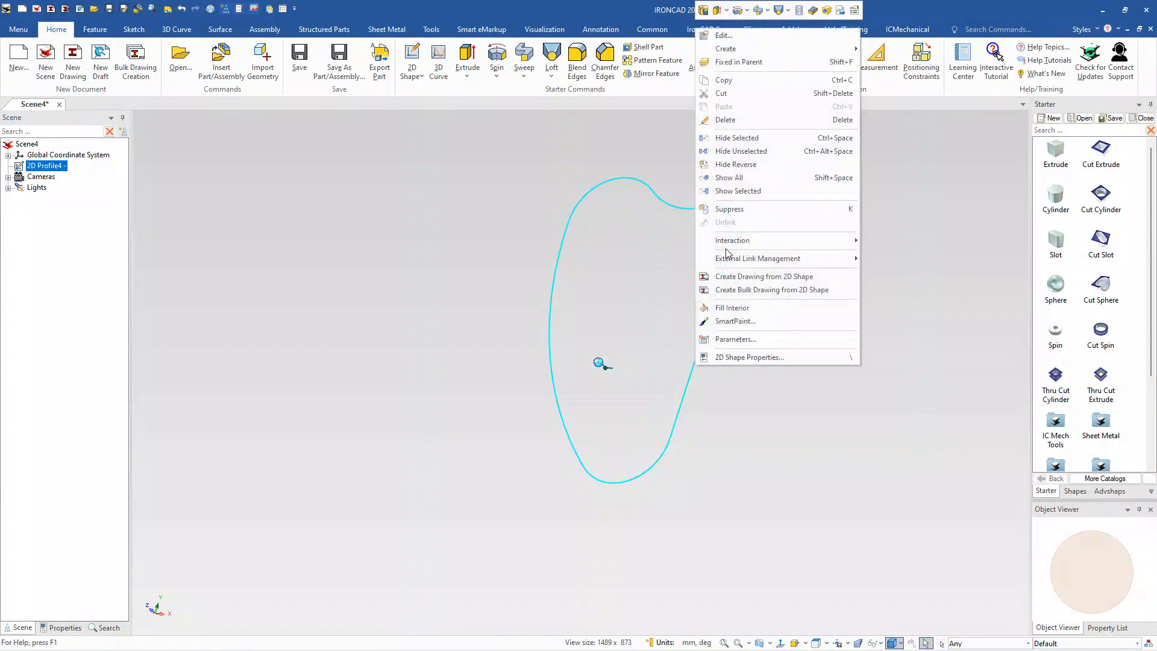
{"action": "mouse_move", "coordinate": [758, 50]}
{"action": "left_click", "coordinate": [892, 48]}
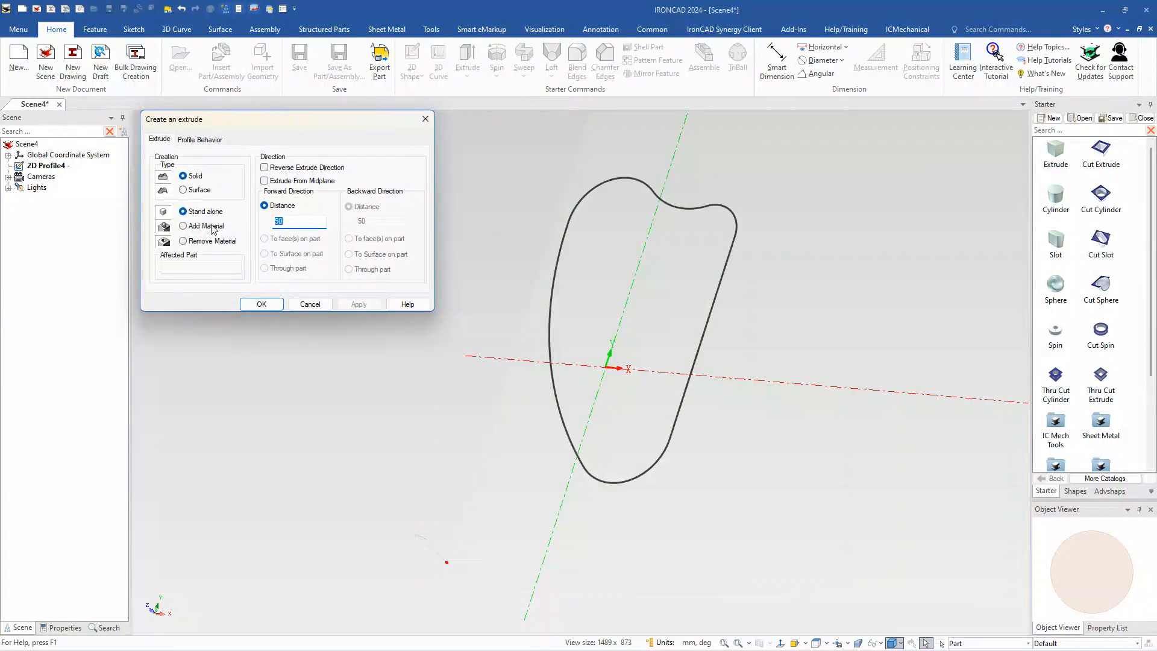
{"action": "key", "text": "Return"}
{"action": "left_click", "coordinate": [748, 484]}
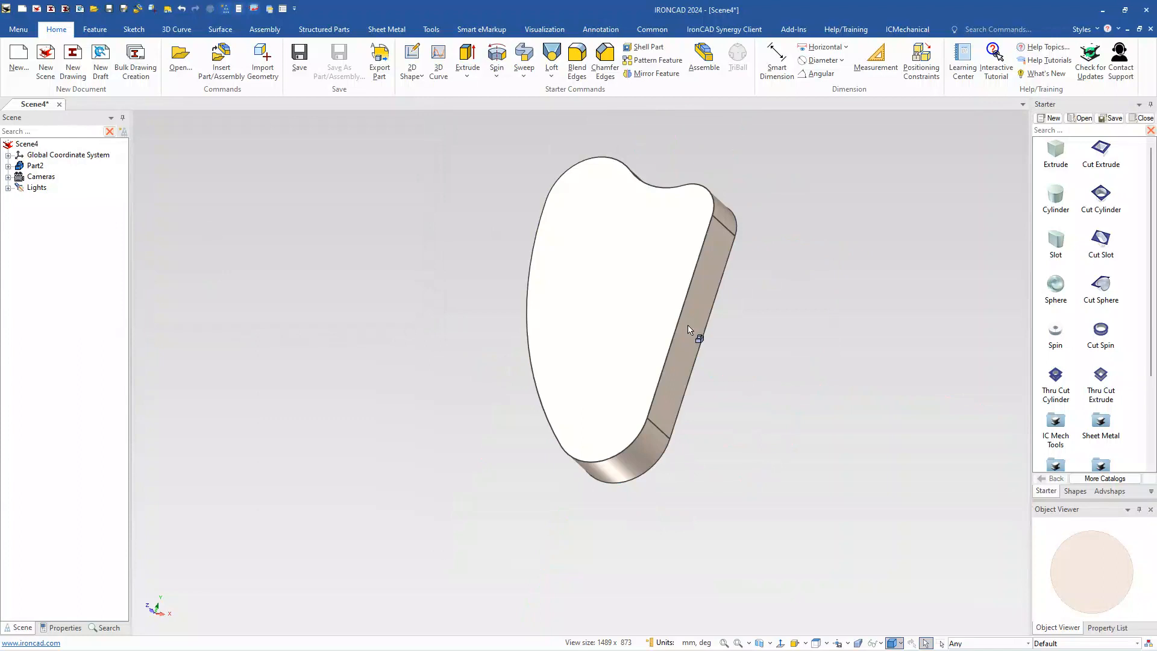
Add a 66 mm diameter cylinder on the front face, centred on the large upper lobe, and set its height to 25 mm
{"action": "scroll", "coordinate": [635, 277], "scroll_direction": "up", "scroll_amount": 2}
{"action": "middle_click_drag", "start_coordinate": [635, 277], "coordinate": [659, 349]}
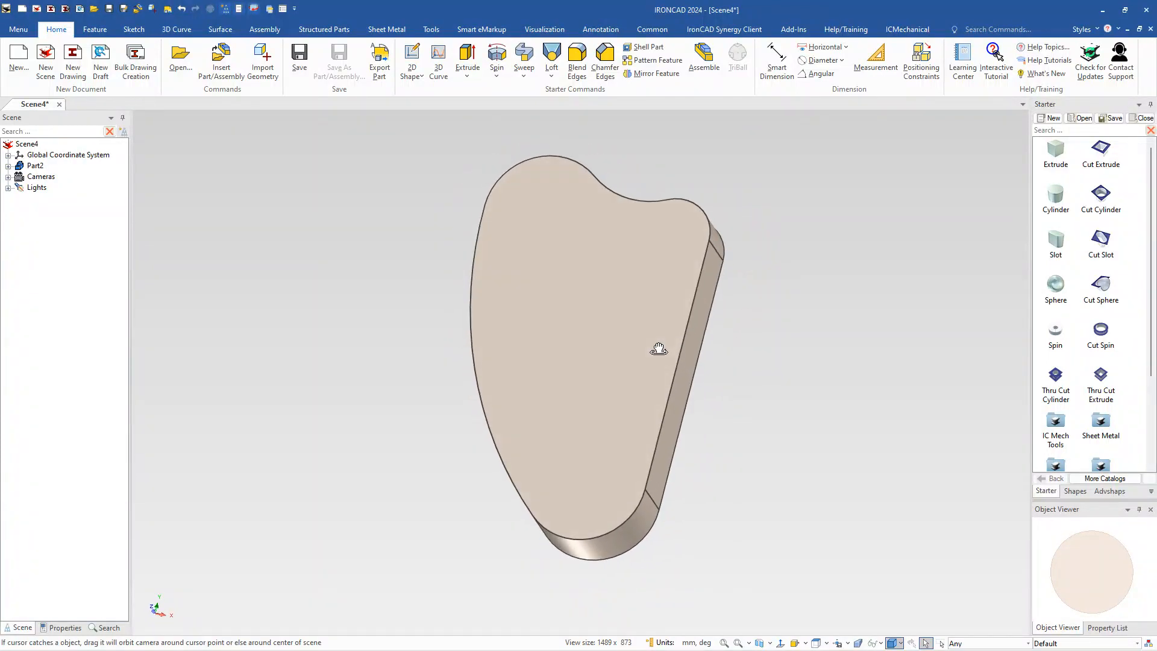
{"action": "scroll", "coordinate": [723, 329], "scroll_direction": "down", "scroll_amount": 1}
{"action": "left_click_drag", "start_coordinate": [1063, 202], "coordinate": [549, 236]}
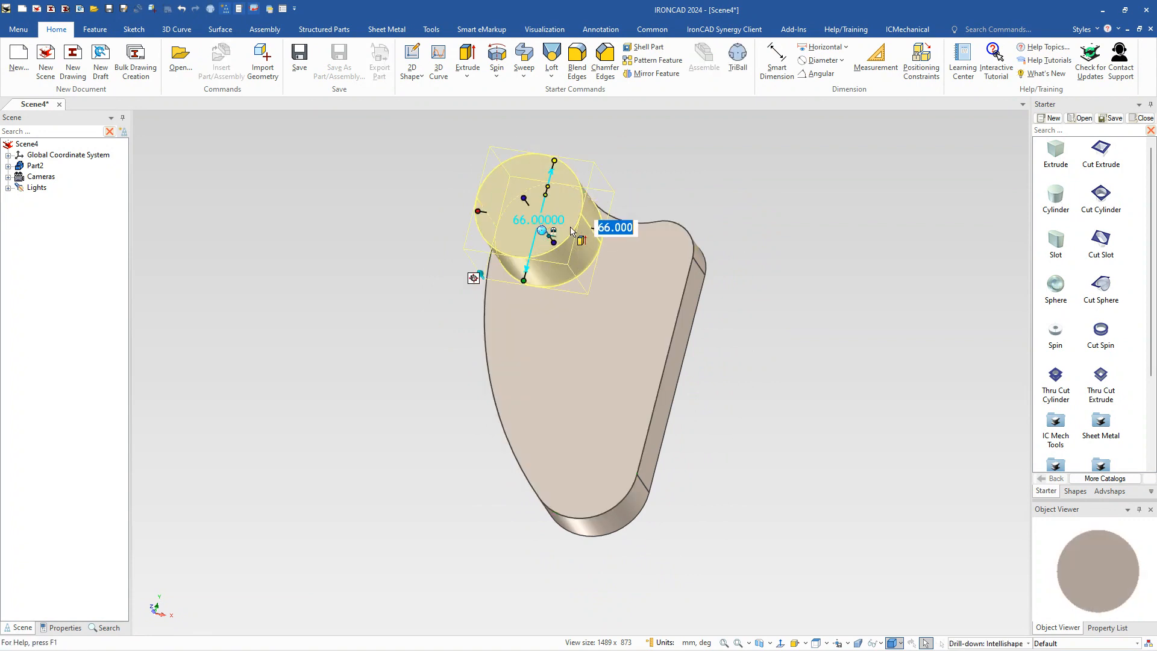
{"action": "left_click", "coordinate": [527, 196]}
{"action": "left_click", "coordinate": [534, 224]}
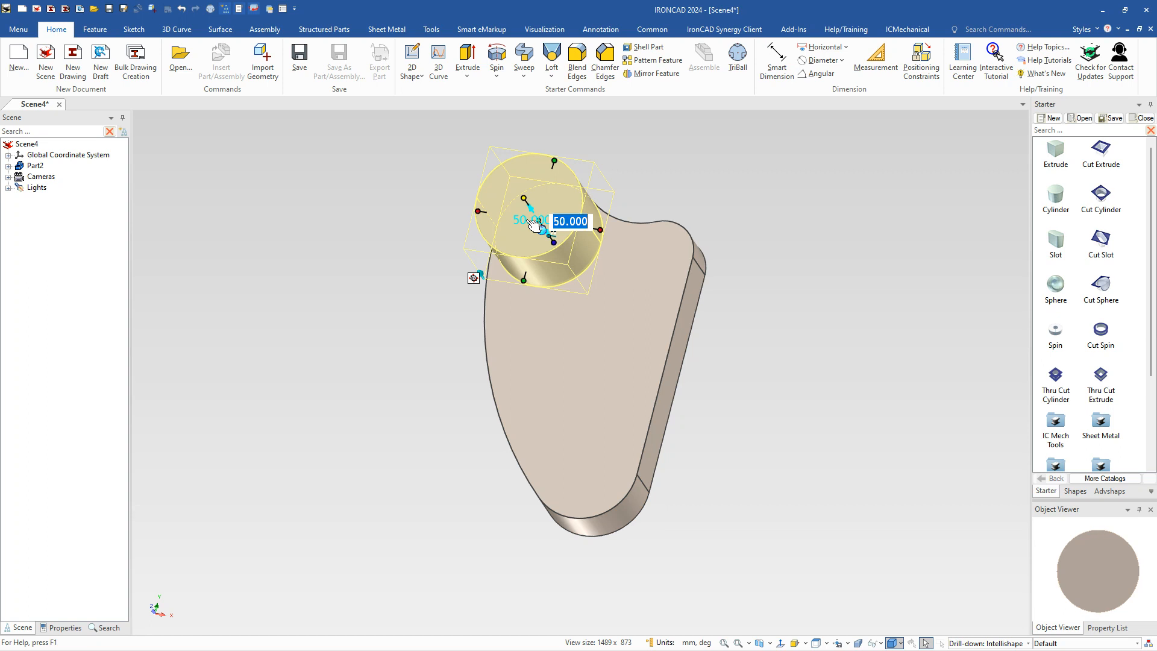
{"action": "type", "text": "25"}
{"action": "key", "text": "Return"}
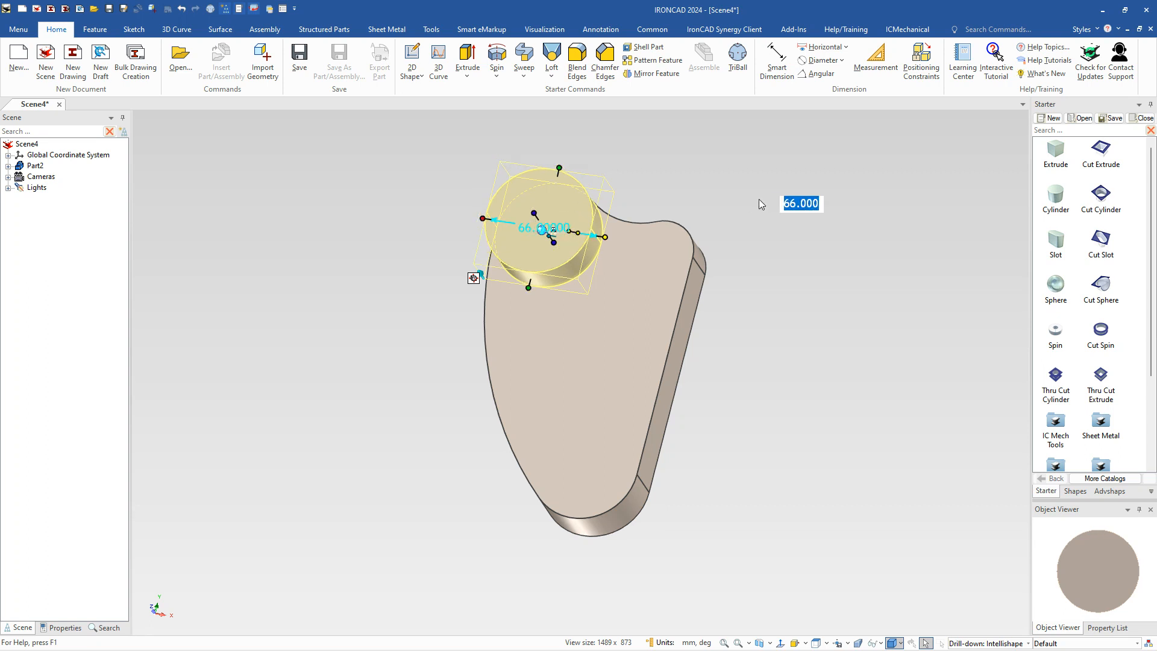
{"action": "left_click", "coordinate": [769, 279]}
Add a 40 mm diameter cylinder on the back face, centred on the small upper lobe, and set its height to 14 mm
{"action": "middle_click_drag", "start_coordinate": [768, 279], "coordinate": [429, 333]}
{"action": "left_click_drag", "start_coordinate": [1058, 203], "coordinate": [733, 260]}
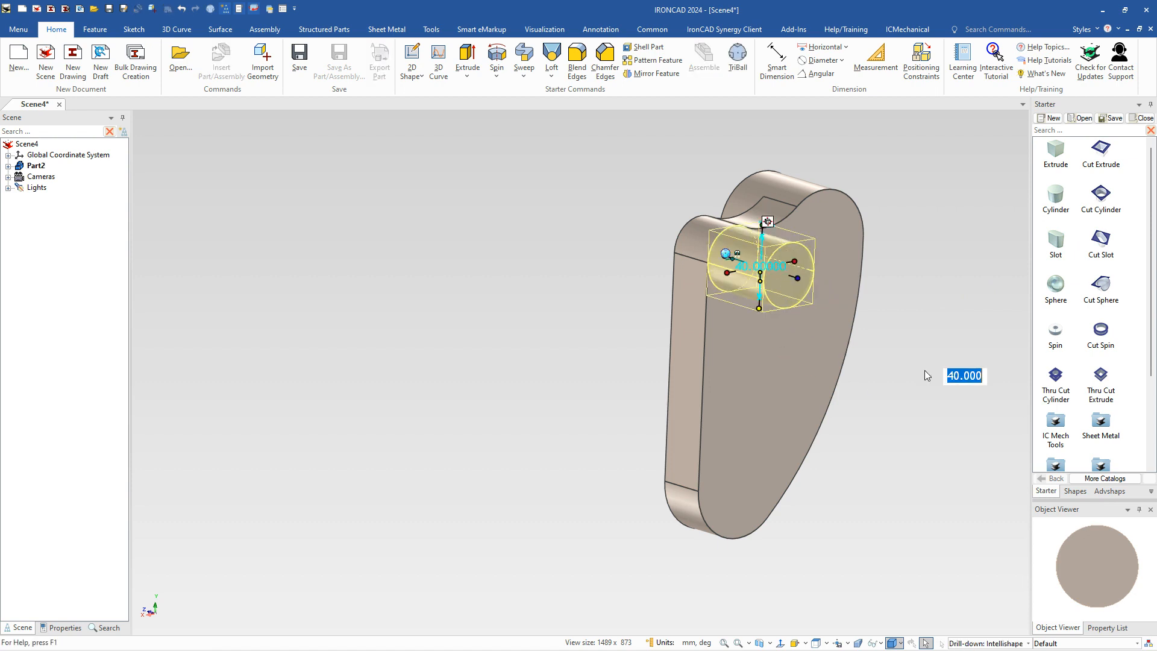
{"action": "left_click", "coordinate": [804, 277]}
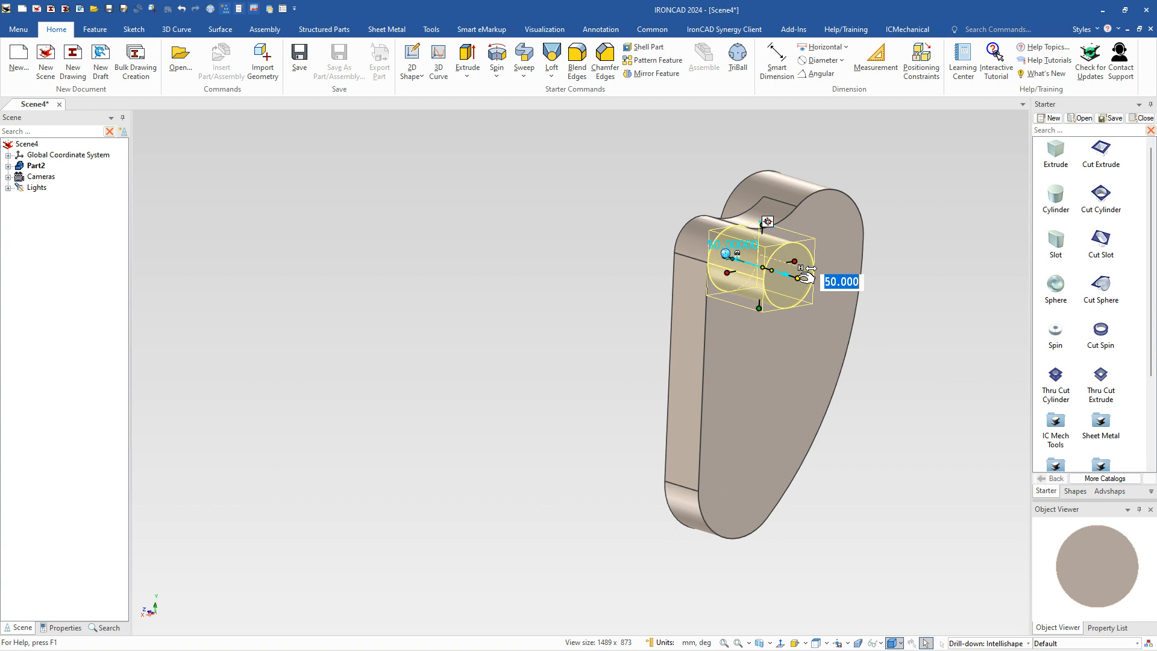
{"action": "type", "text": "14"}
{"action": "key", "text": "Return"}
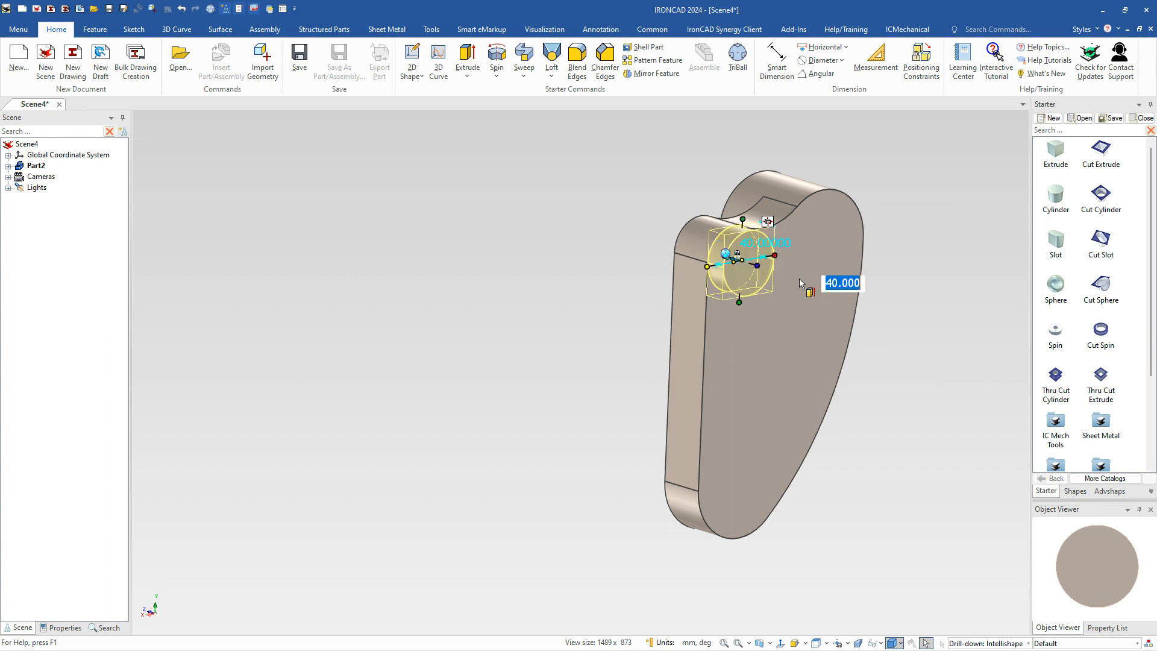
{"action": "scroll", "coordinate": [808, 288], "scroll_direction": "down", "scroll_amount": 1}
{"action": "left_click", "coordinate": [887, 376]}
{"action": "middle_click_drag", "start_coordinate": [687, 400], "coordinate": [609, 428]}
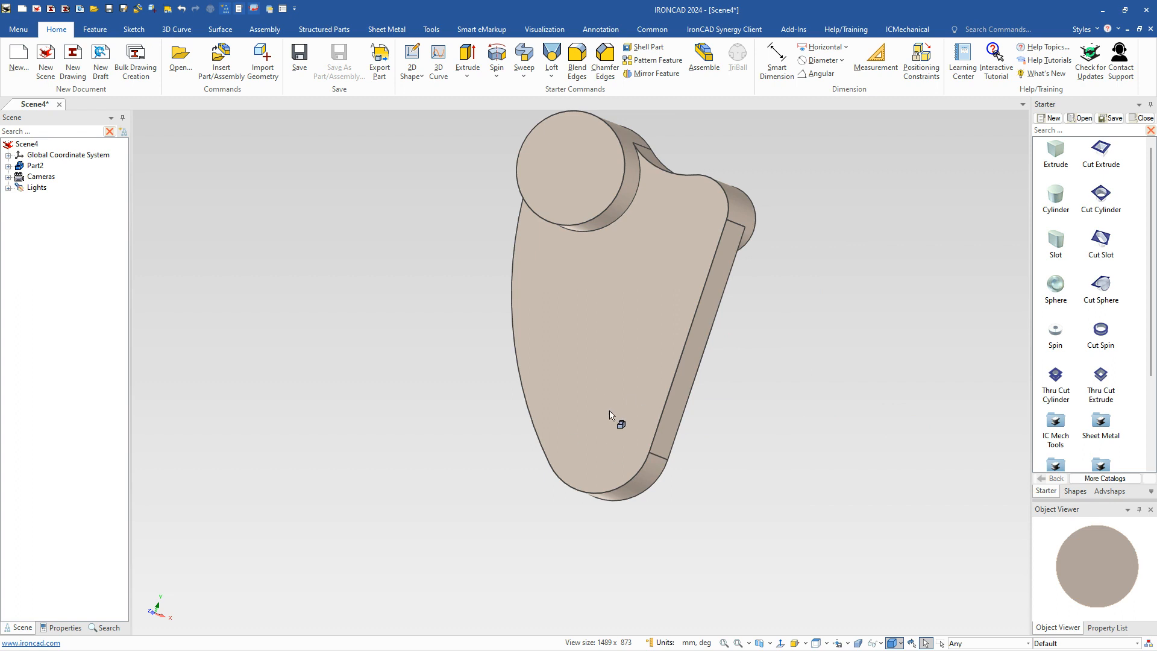
Cut a 20 mm diameter through hole concentric with the small upper lobe from the front face
{"action": "scroll", "coordinate": [663, 456], "scroll_direction": "up", "scroll_amount": 1}
{"action": "scroll", "coordinate": [583, 426], "scroll_direction": "down", "scroll_amount": 1}
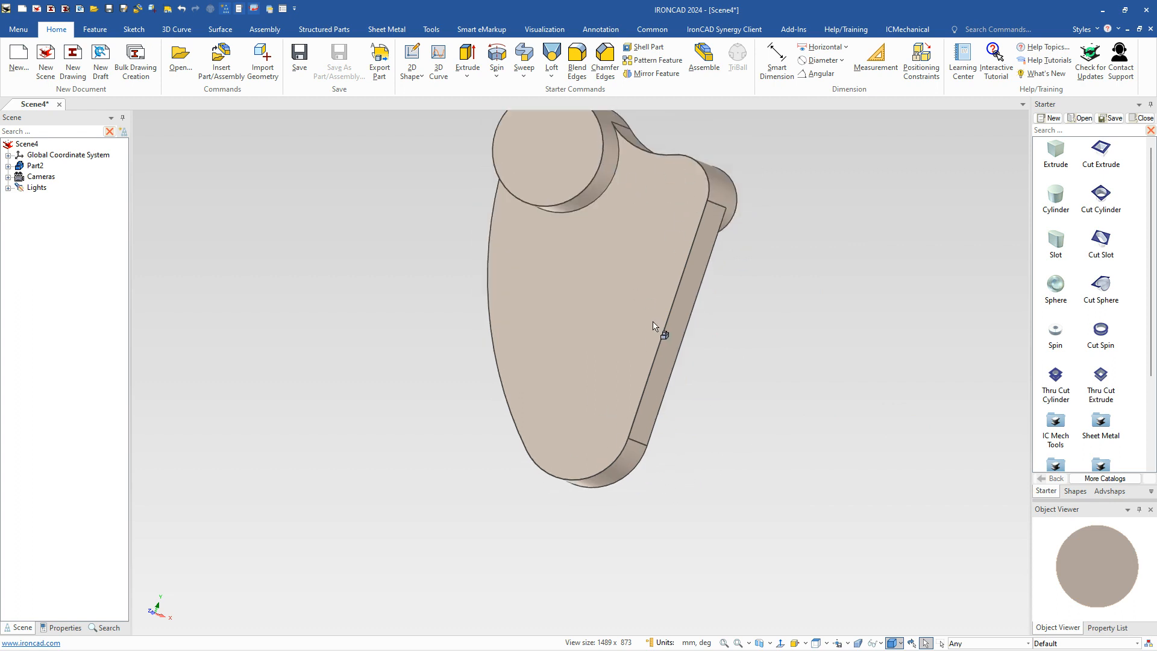
{"action": "middle_click_drag", "start_coordinate": [661, 320], "coordinate": [667, 388]}
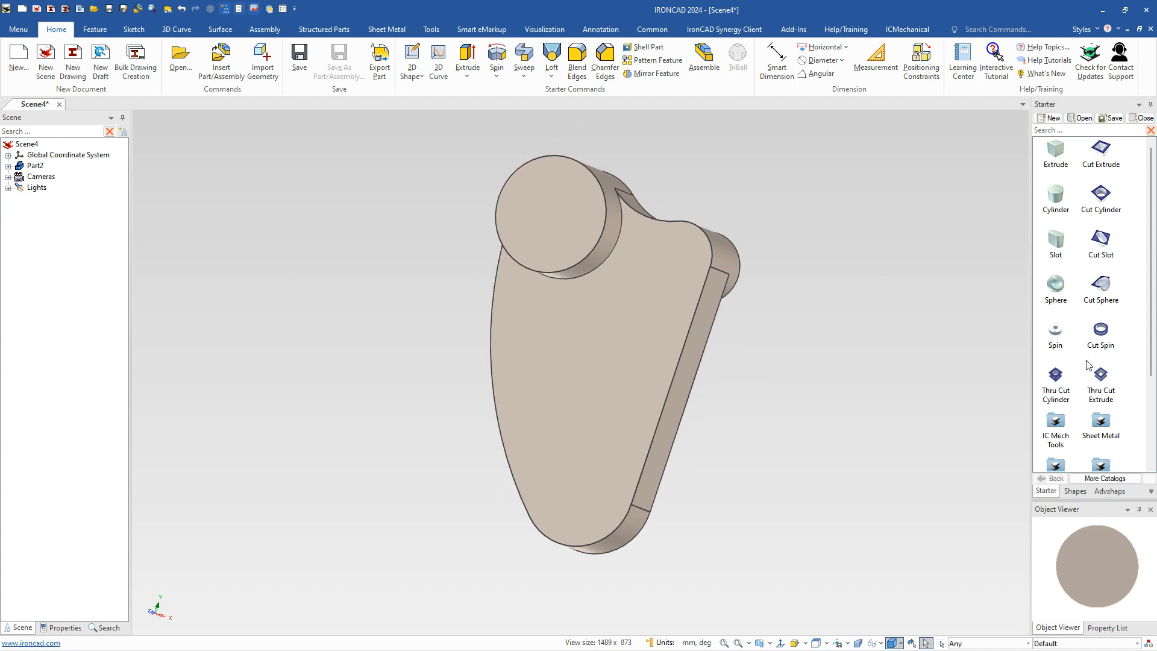
{"action": "left_click", "coordinate": [712, 261]}
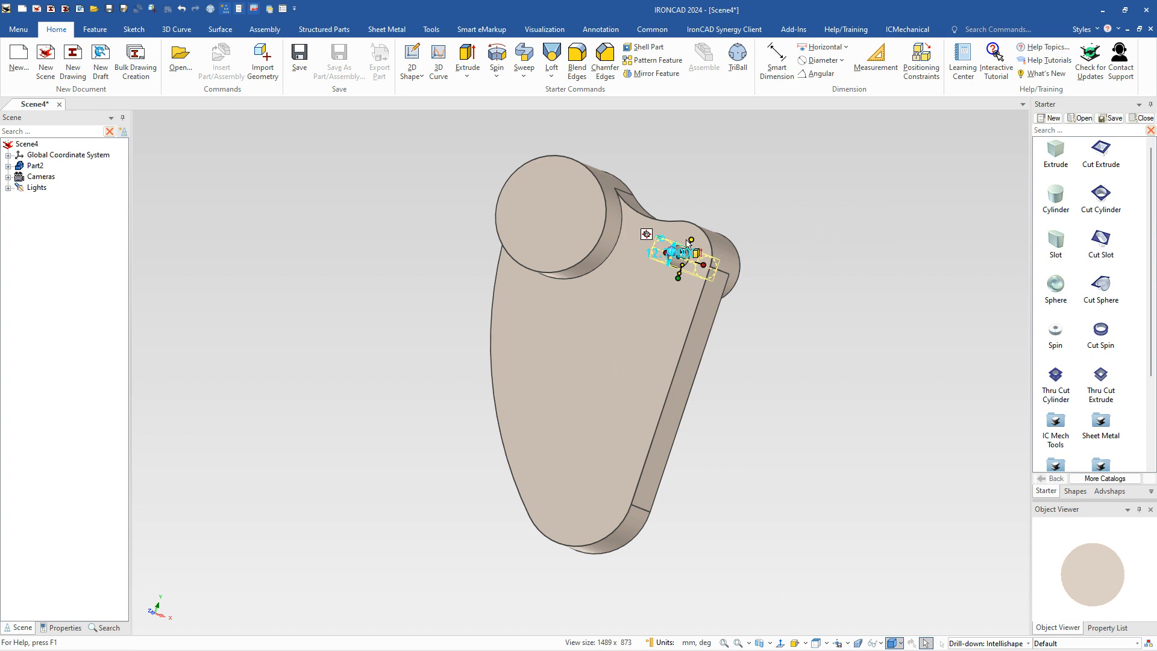
{"action": "left_click", "coordinate": [691, 241]}
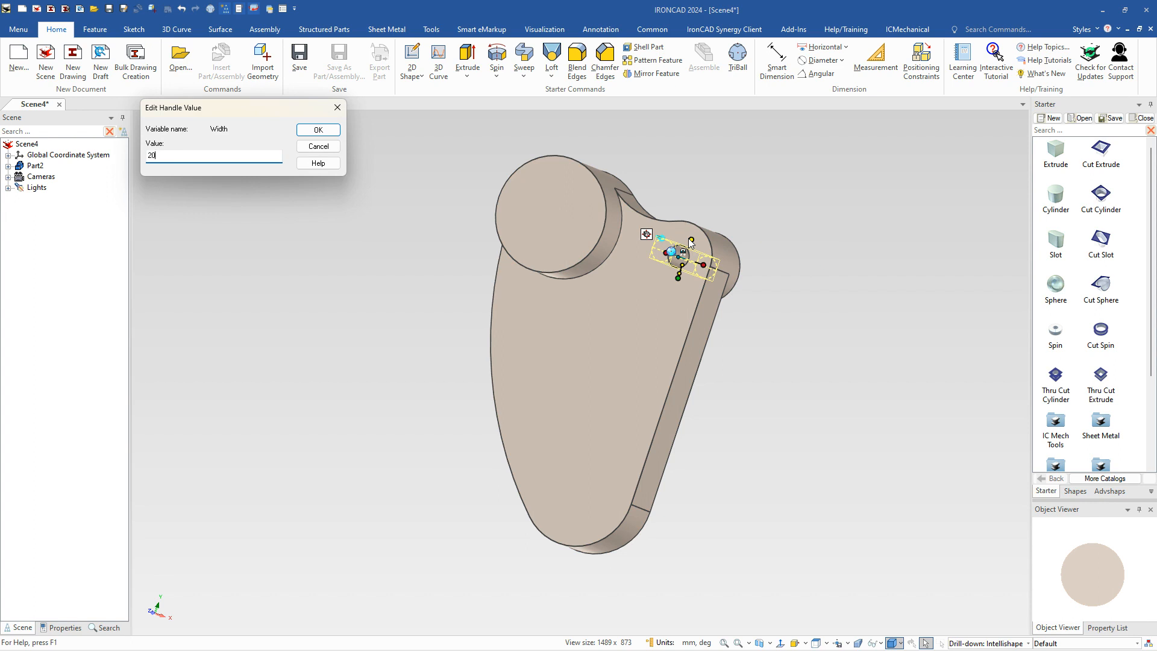
{"action": "key", "text": "Return"}
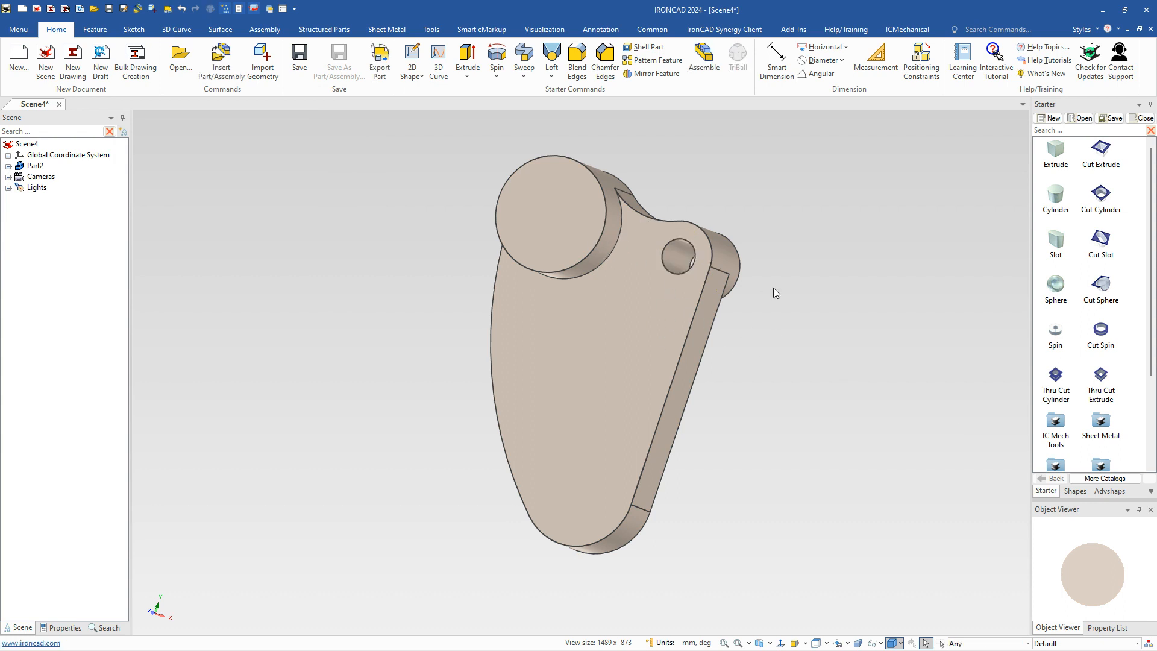
Cut a 28 mm diameter through hole at the centre of the large front boss
{"action": "left_click", "coordinate": [559, 221]}
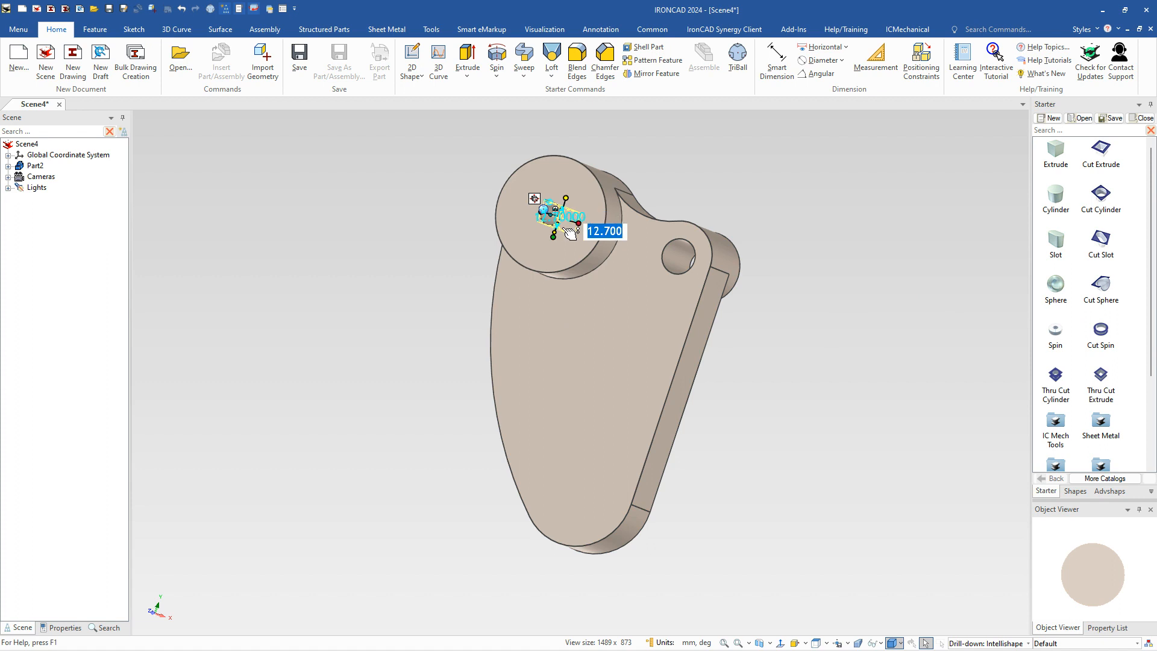
{"action": "type", "text": "28"}
{"action": "key", "text": "Return"}
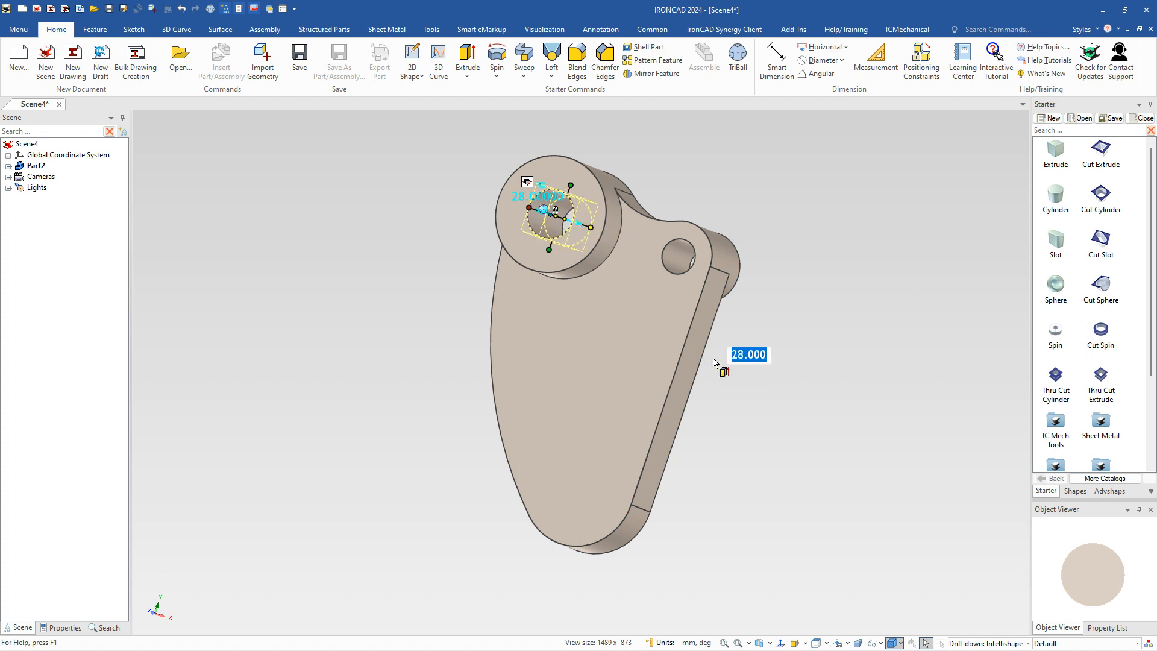
{"action": "left_click", "coordinate": [808, 425]}
Cut a through hole in the front face, centred on the bottom lobe
{"action": "scroll", "coordinate": [621, 528], "scroll_direction": "up", "scroll_amount": 1}
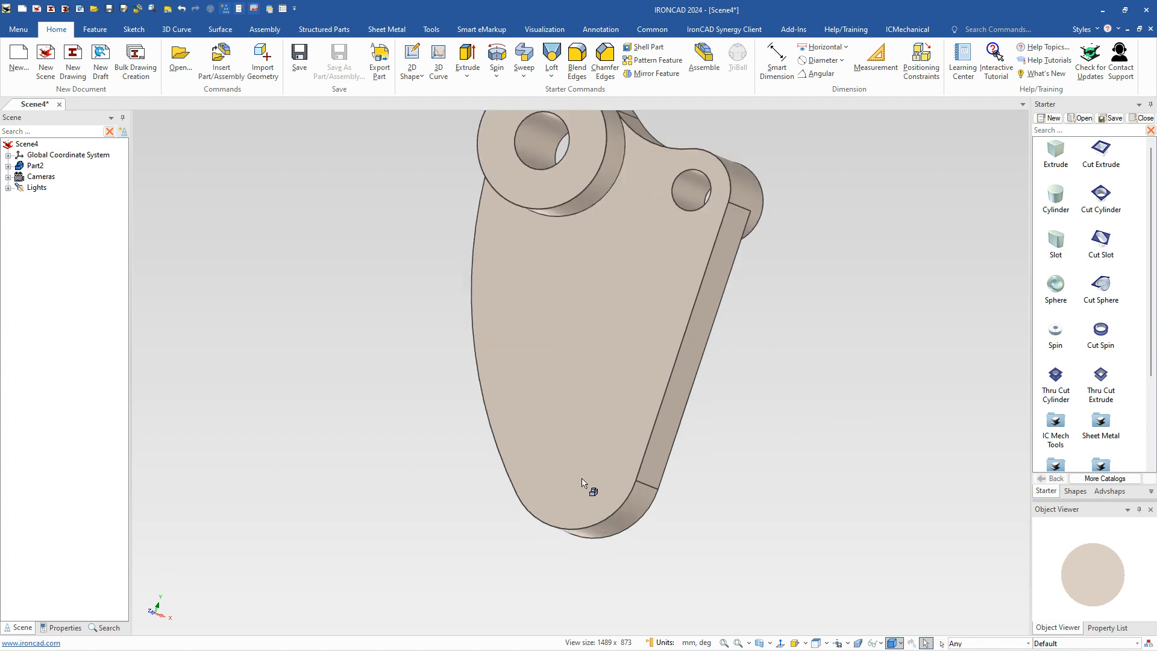
{"action": "left_click_drag", "start_coordinate": [1058, 377], "coordinate": [580, 469]}
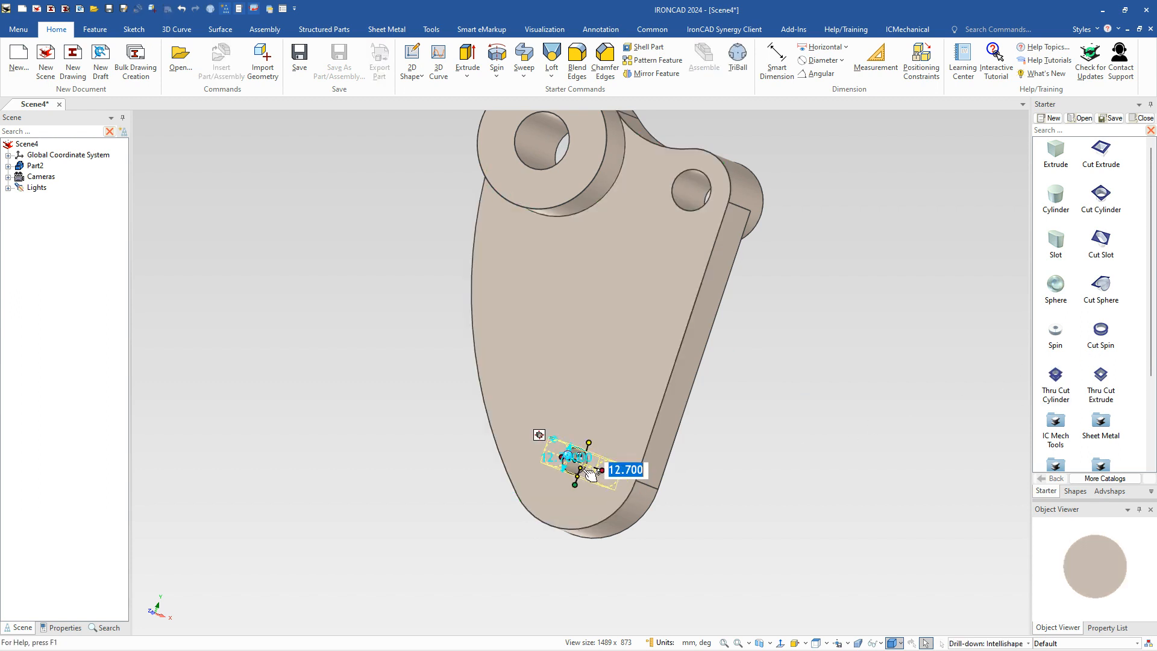
{"action": "left_click", "coordinate": [808, 417]}
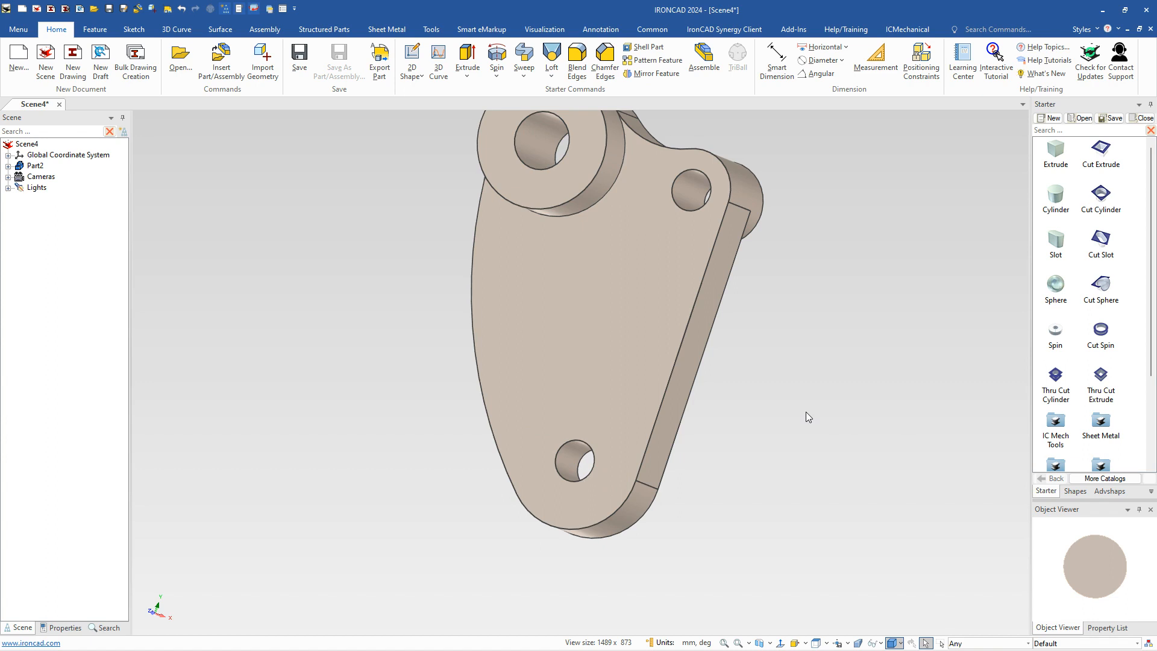
Add a 30 mm diameter counterbore concentric with the bottom lobe's hole and shorten its depth
{"action": "left_click", "coordinate": [576, 463]}
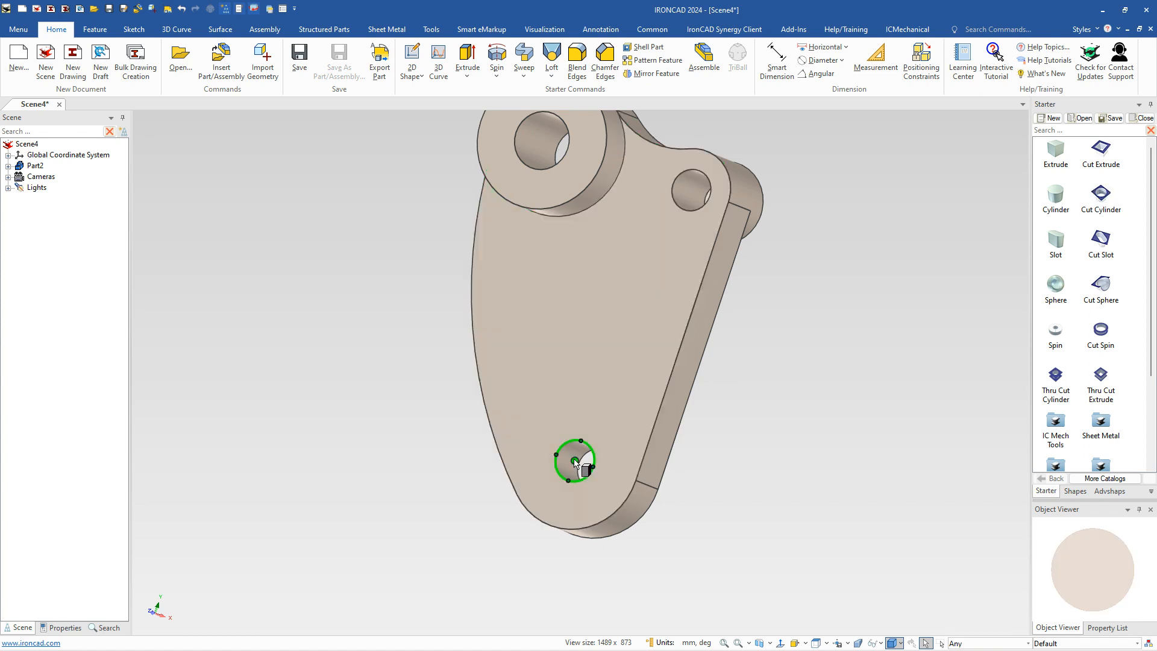
{"action": "left_click_drag", "start_coordinate": [574, 462], "coordinate": [575, 462]}
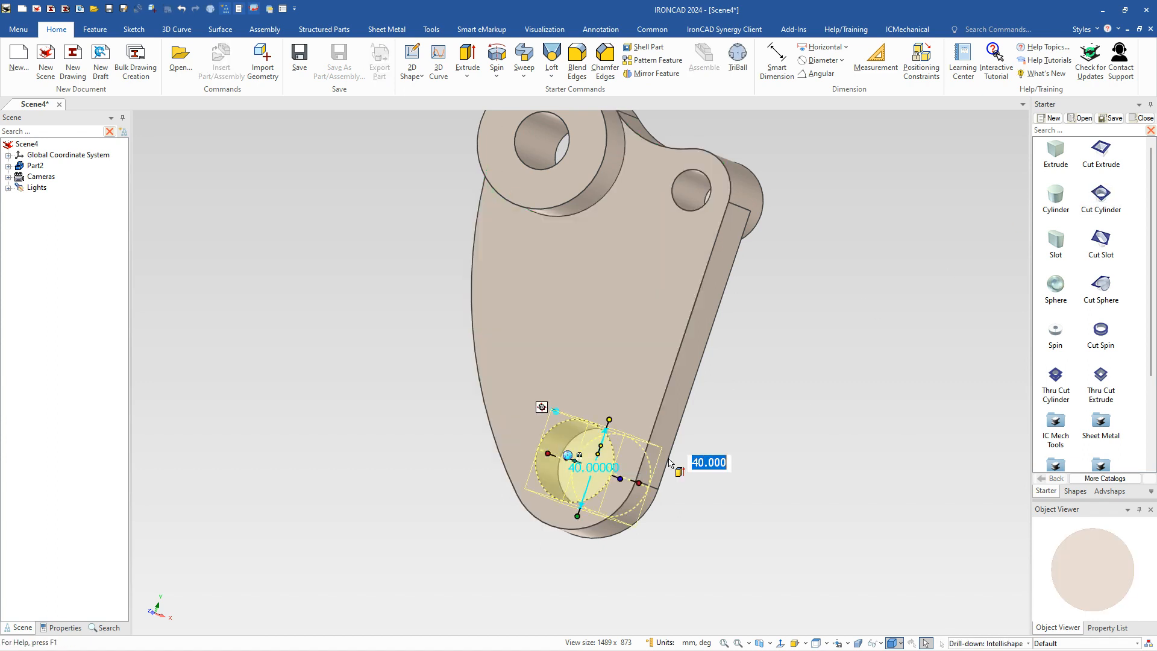
{"action": "type", "text": "30"}
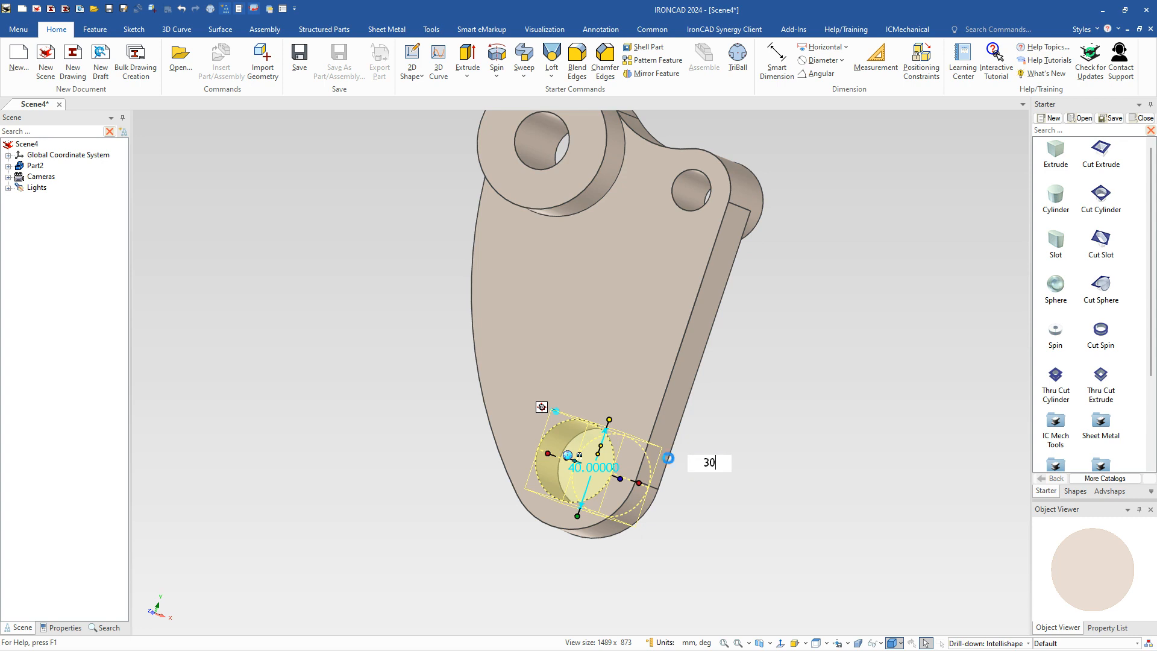
{"action": "key", "text": "Return"}
{"action": "type", "text": "50"}
{"action": "key", "text": "Return"}
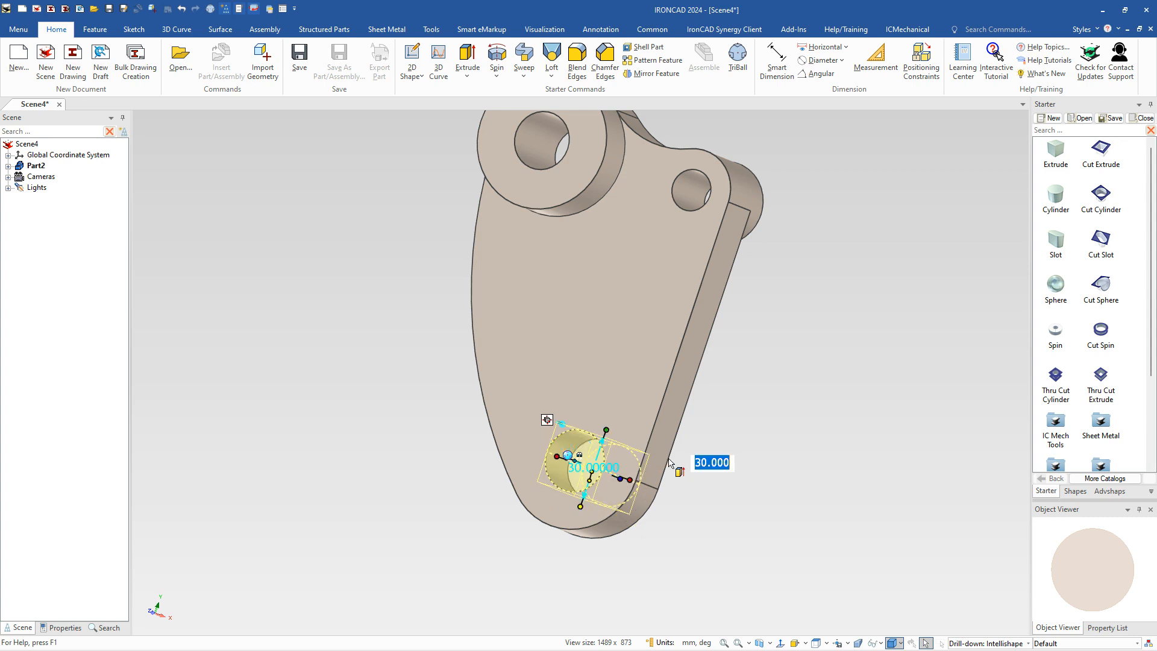
{"action": "type", "text": "30"}
{"action": "key", "text": "Return"}
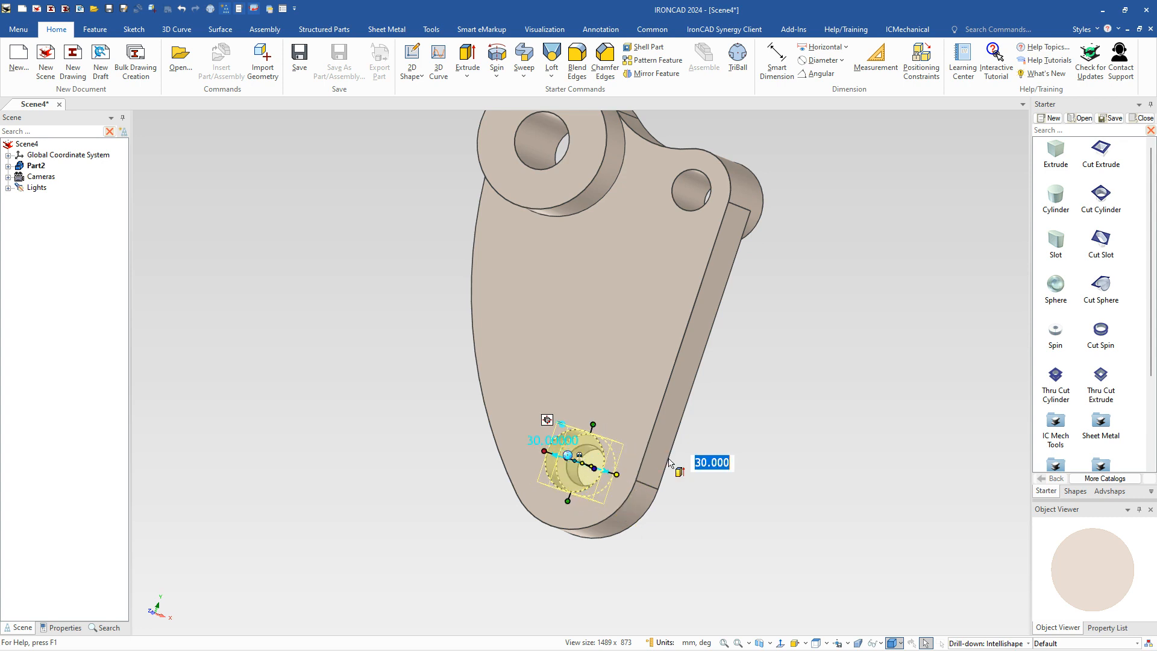
{"action": "left_click", "coordinate": [764, 457]}
{"action": "middle_click_drag", "start_coordinate": [494, 395], "coordinate": [477, 333]}
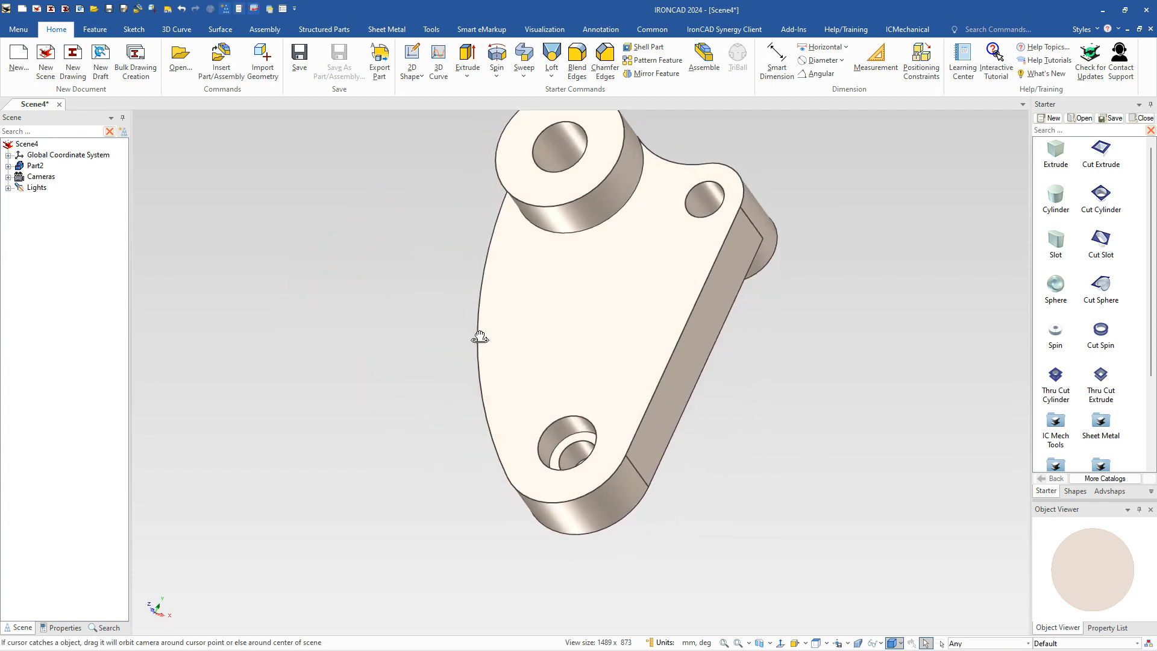
{"action": "left_click_drag", "start_coordinate": [1102, 380], "coordinate": [681, 331]}
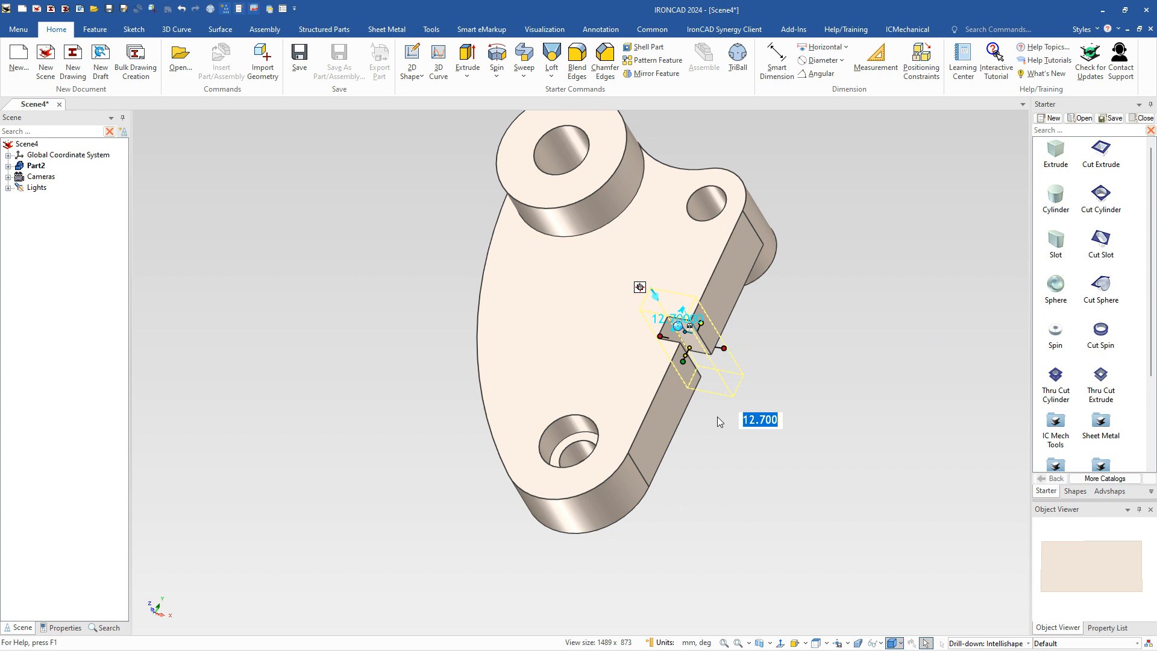
{"action": "key", "text": "ctrl+z"}
Place a rectangular through cut on the flat slanted side face and set it to 55 mm long and 6.35 mm wide
{"action": "middle_click_drag", "start_coordinate": [746, 345], "coordinate": [685, 328]}
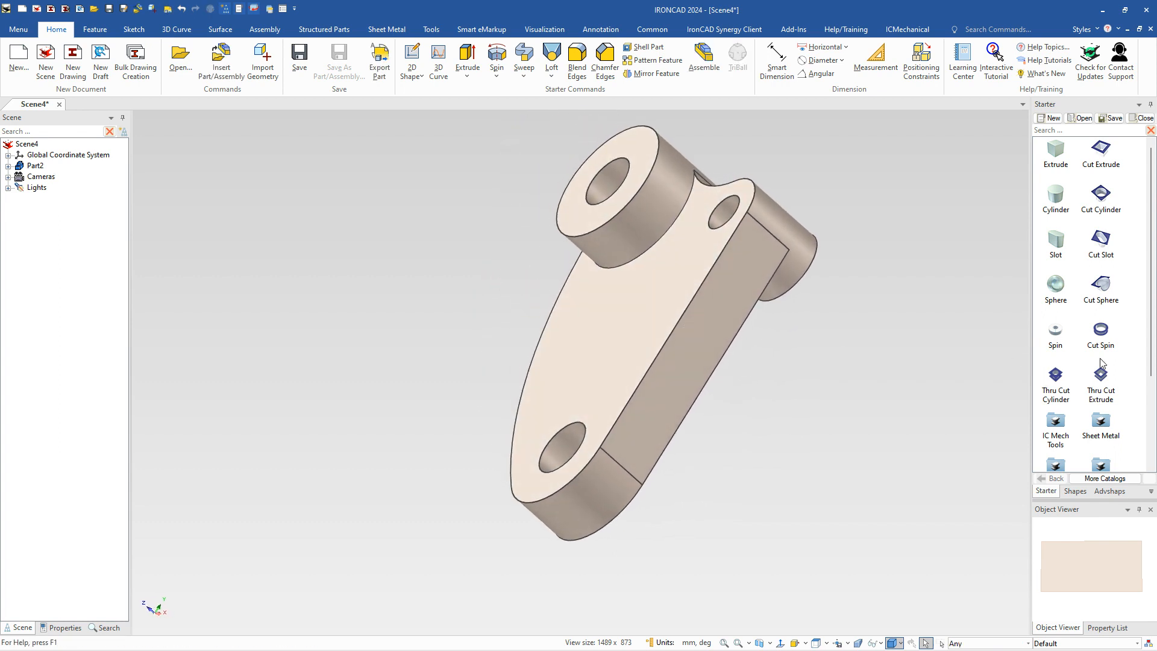
{"action": "left_click_drag", "start_coordinate": [1097, 378], "coordinate": [681, 336]}
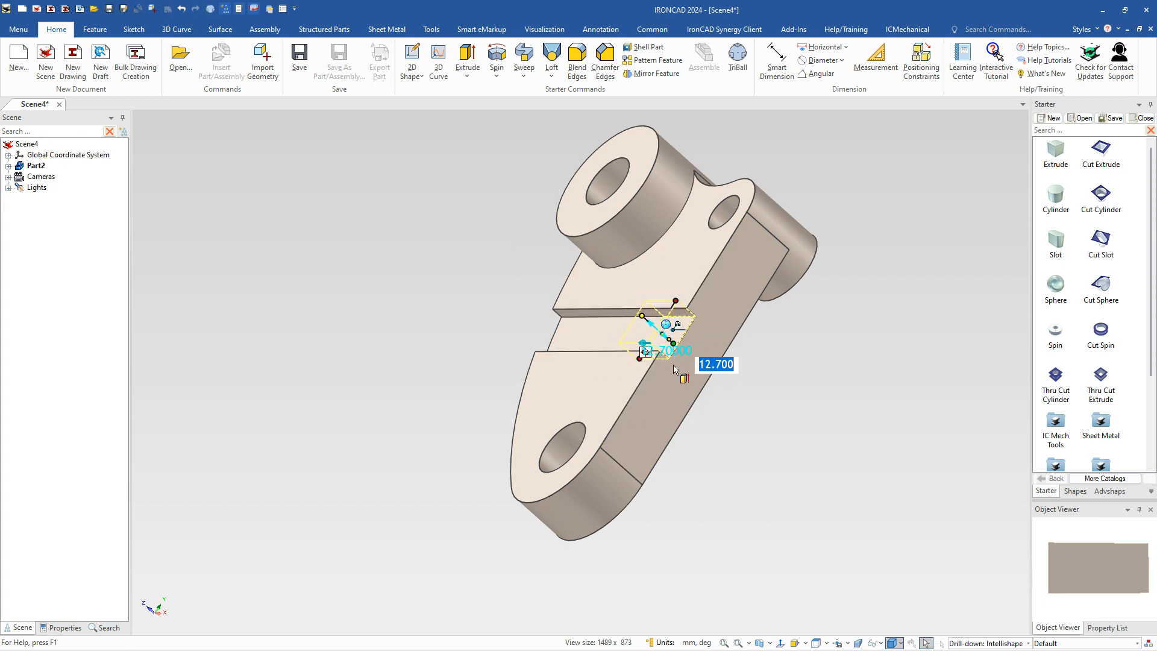
{"action": "scroll", "coordinate": [754, 330], "scroll_direction": "up", "scroll_amount": 2}
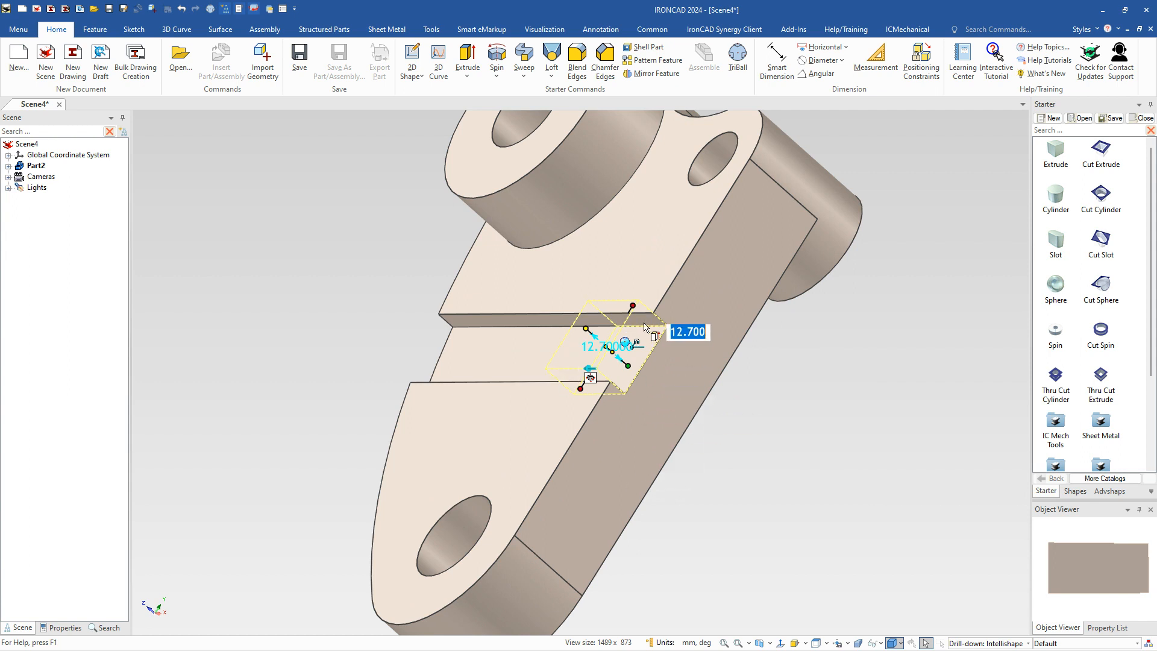
{"action": "left_click", "coordinate": [633, 305]}
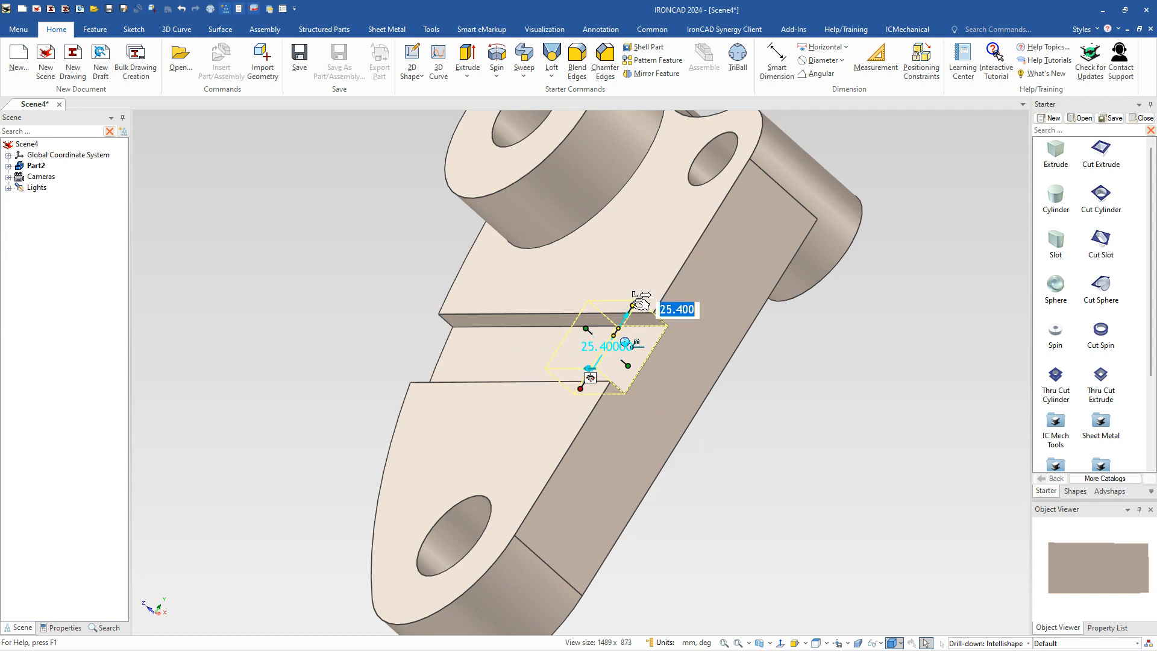
{"action": "type", "text": "55"}
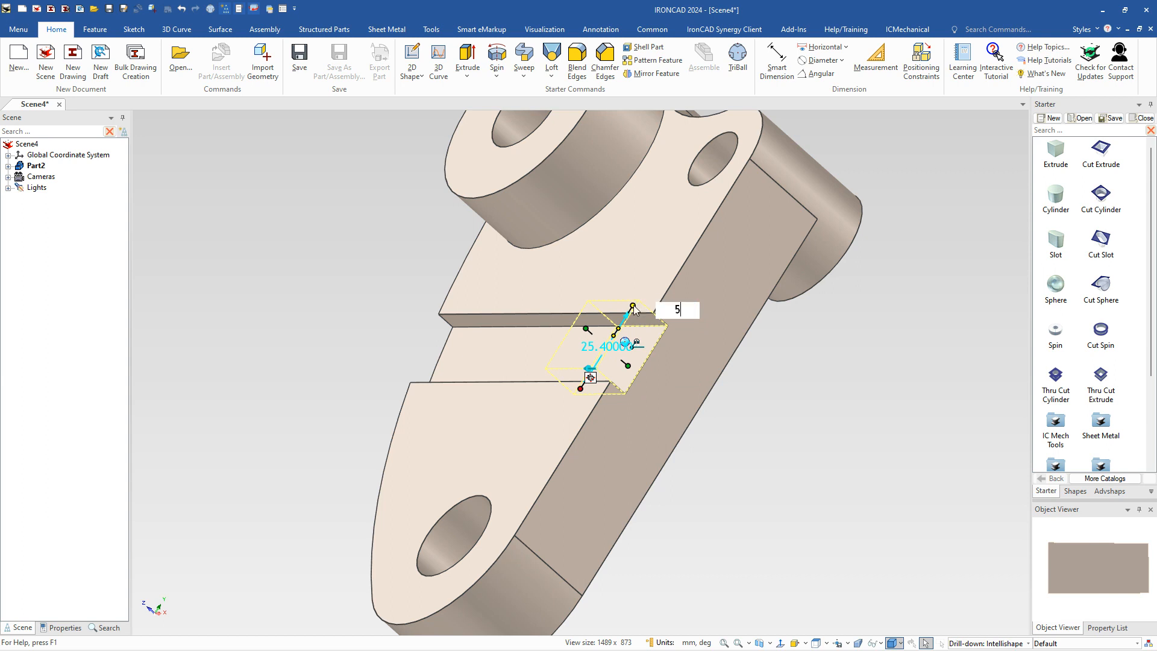
{"action": "key", "text": "Return"}
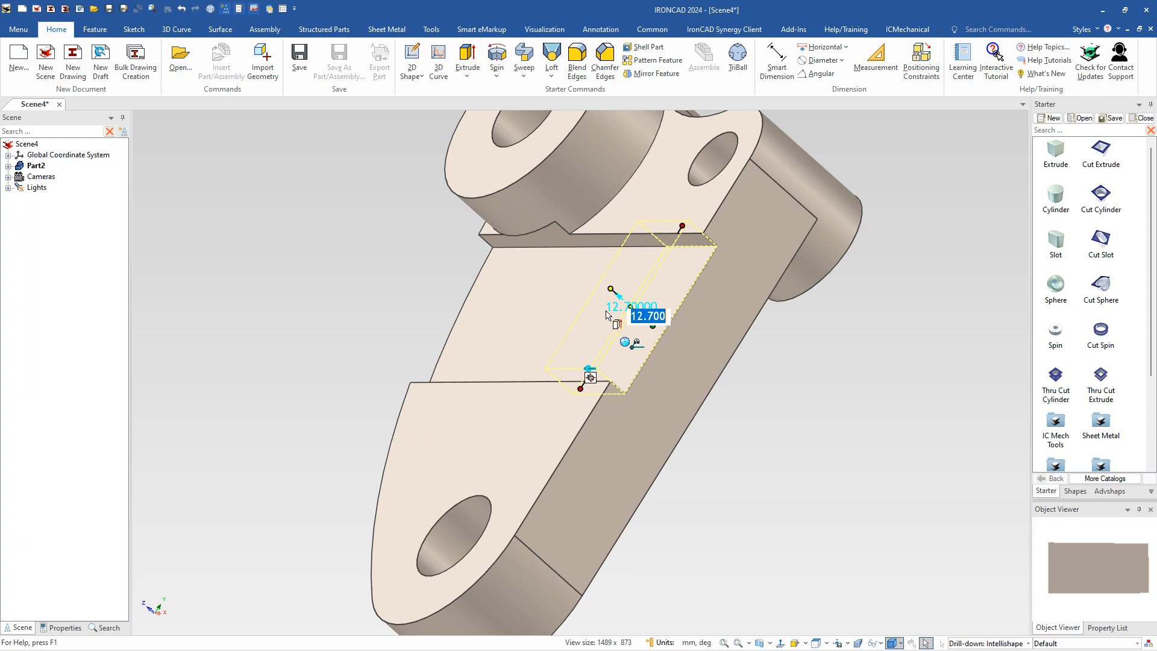
{"action": "type", "text": "6.35"}
{"action": "key", "text": "Return"}
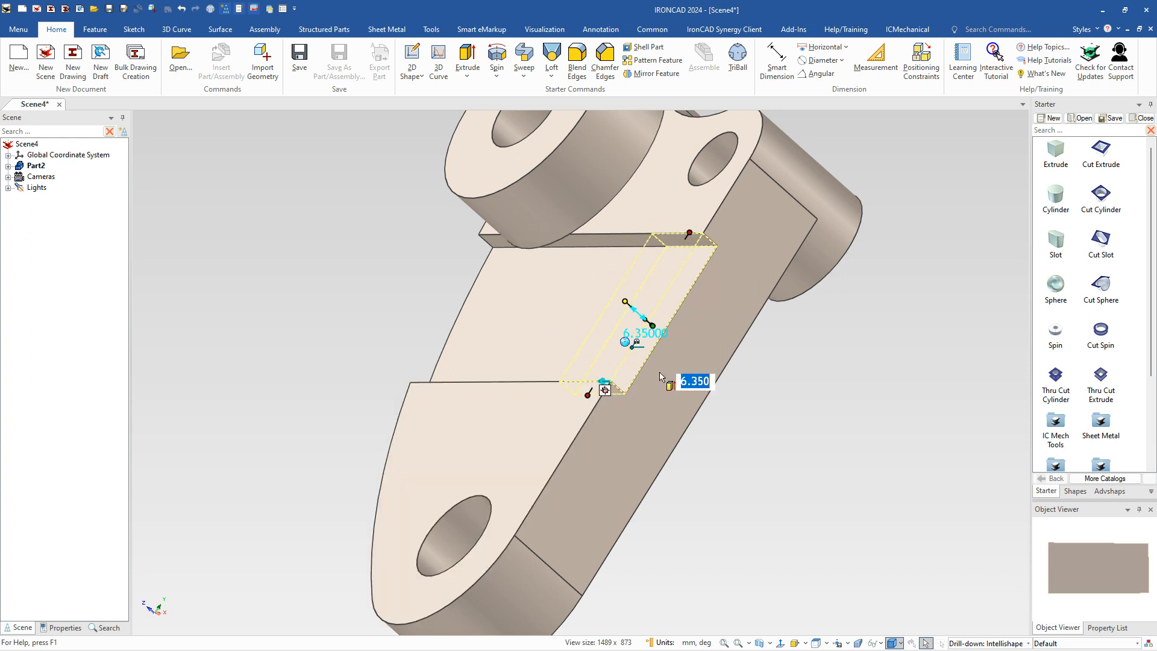
{"action": "middle_click_drag", "start_coordinate": [747, 397], "coordinate": [678, 386]}
{"action": "left_click", "coordinate": [654, 326]}
{"action": "left_click", "coordinate": [653, 326]}
{"action": "left_click", "coordinate": [655, 326]}
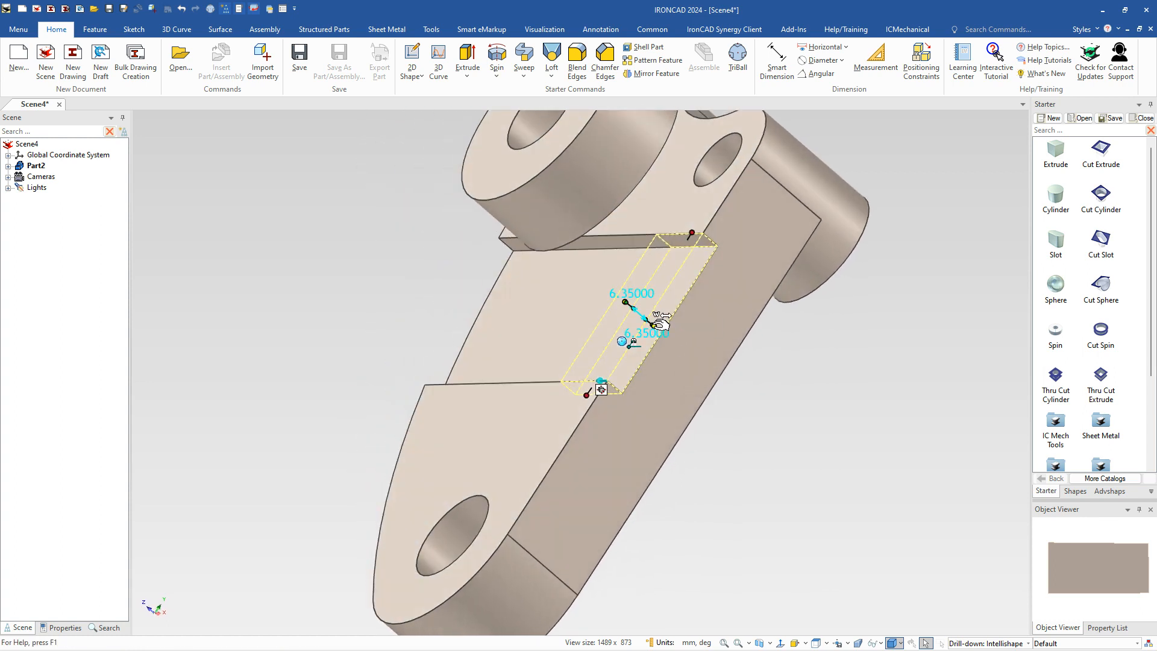
{"action": "left_click", "coordinate": [653, 326]}
{"action": "type", "text": "15"}
{"action": "key", "text": "Return"}
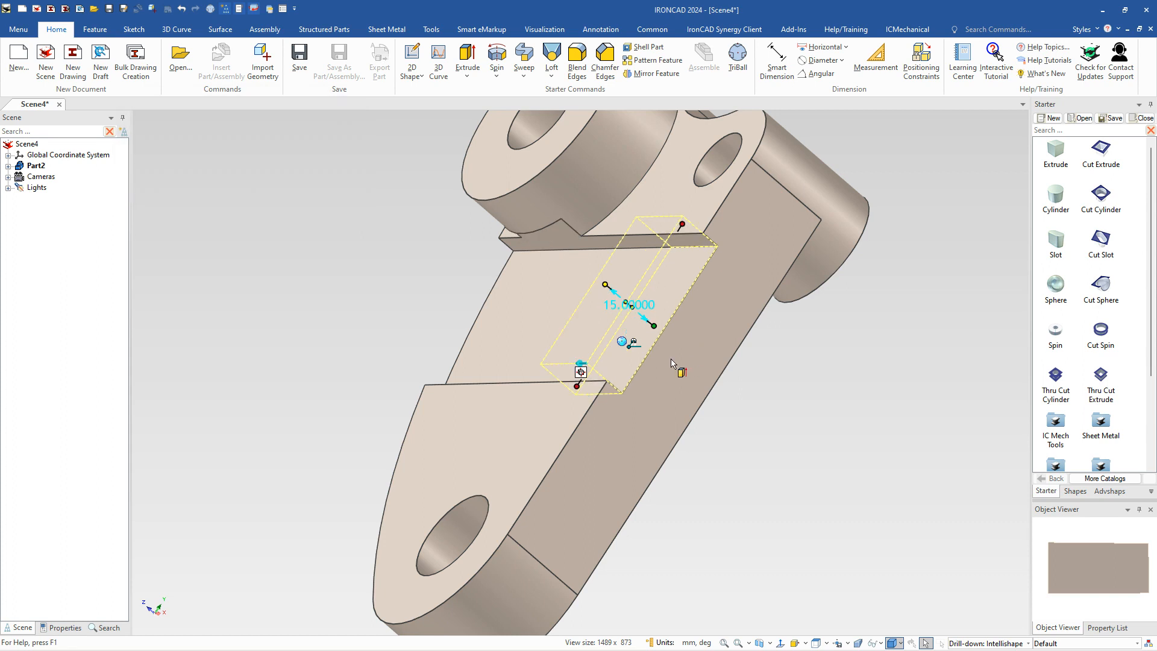
{"action": "key", "text": "ctrl+z"}
Set the rectangular through cut's width to 15 mm
{"action": "left_click", "coordinate": [630, 303]}
{"action": "scroll", "coordinate": [659, 340], "scroll_direction": "up", "scroll_amount": 2}
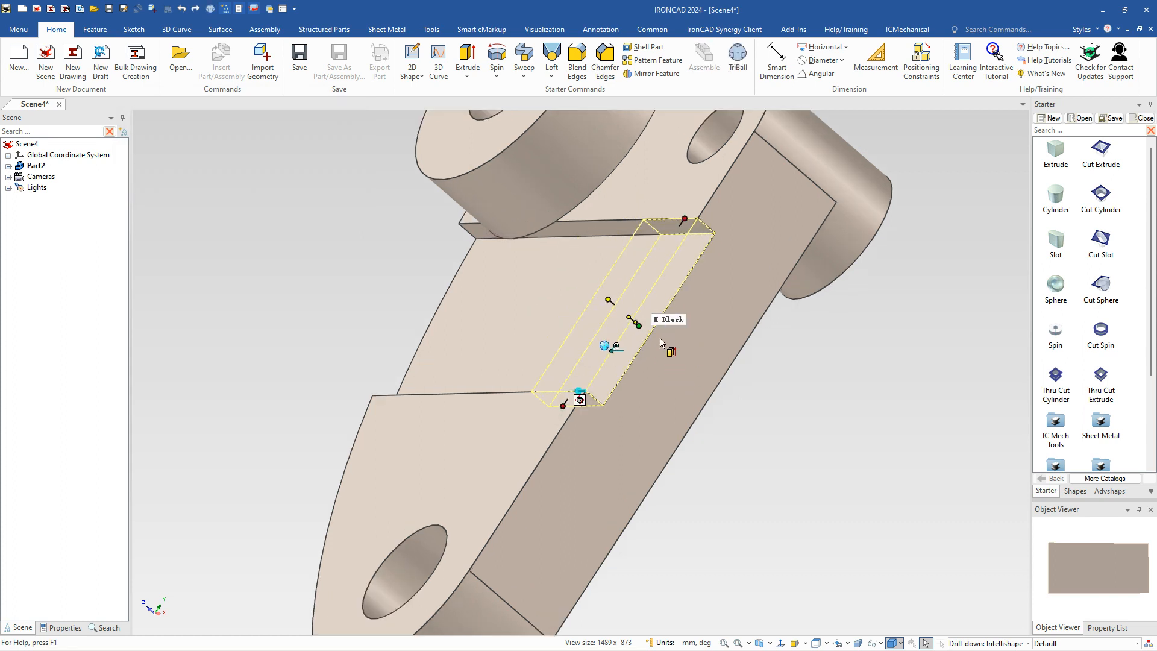
{"action": "scroll", "coordinate": [647, 342], "scroll_direction": "up", "scroll_amount": 3}
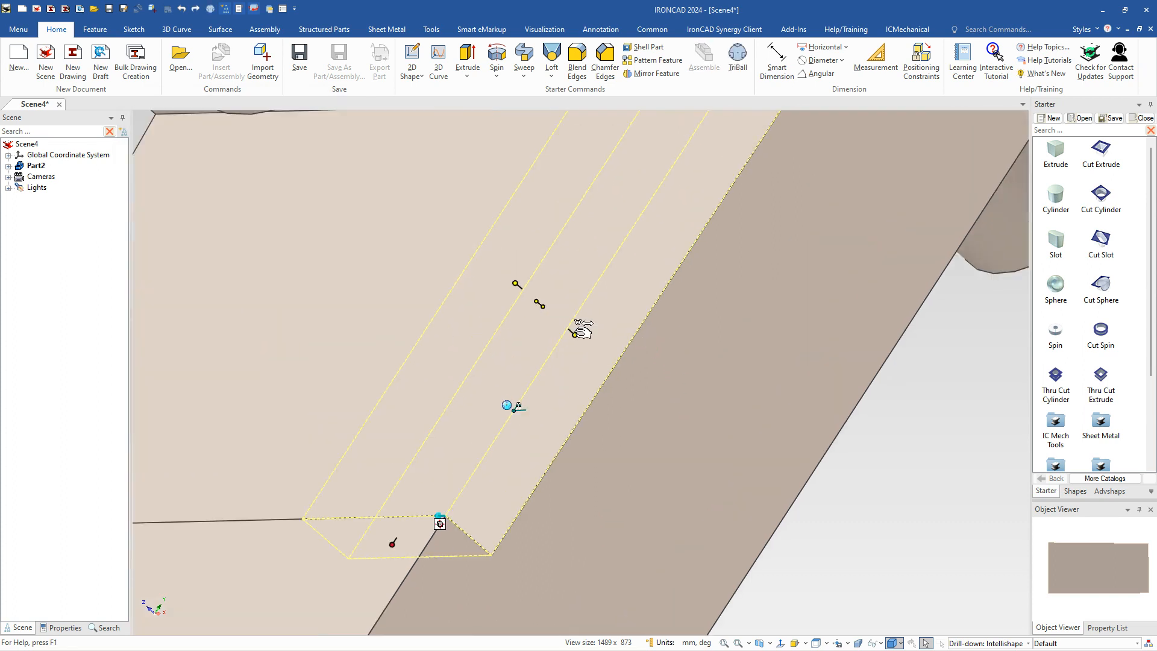
{"action": "left_click", "coordinate": [575, 333]}
{"action": "type", "text": "15"}
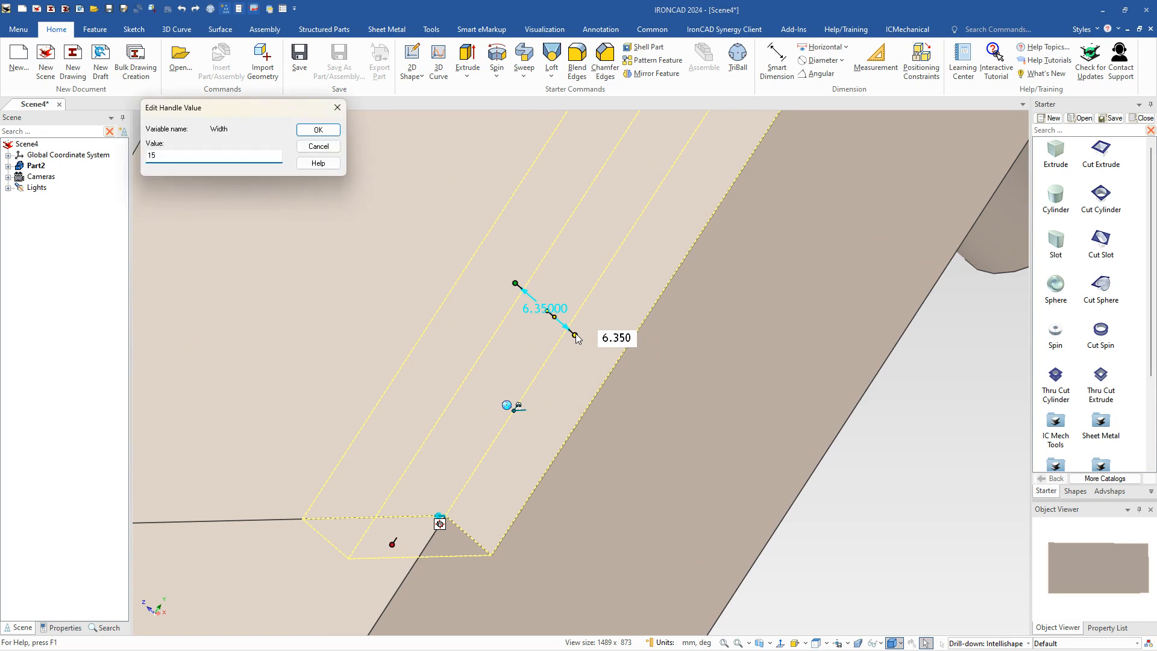
{"action": "key", "text": "Return"}
{"action": "scroll", "coordinate": [796, 498], "scroll_direction": "down", "scroll_amount": 4}
{"action": "left_click", "coordinate": [676, 453]}
Activate the TriBall on the rectangular cut and re-anchor only the TriBall at the cut's lower outer corner
{"action": "left_click", "coordinate": [578, 388]}
{"action": "left_click", "coordinate": [580, 388]}
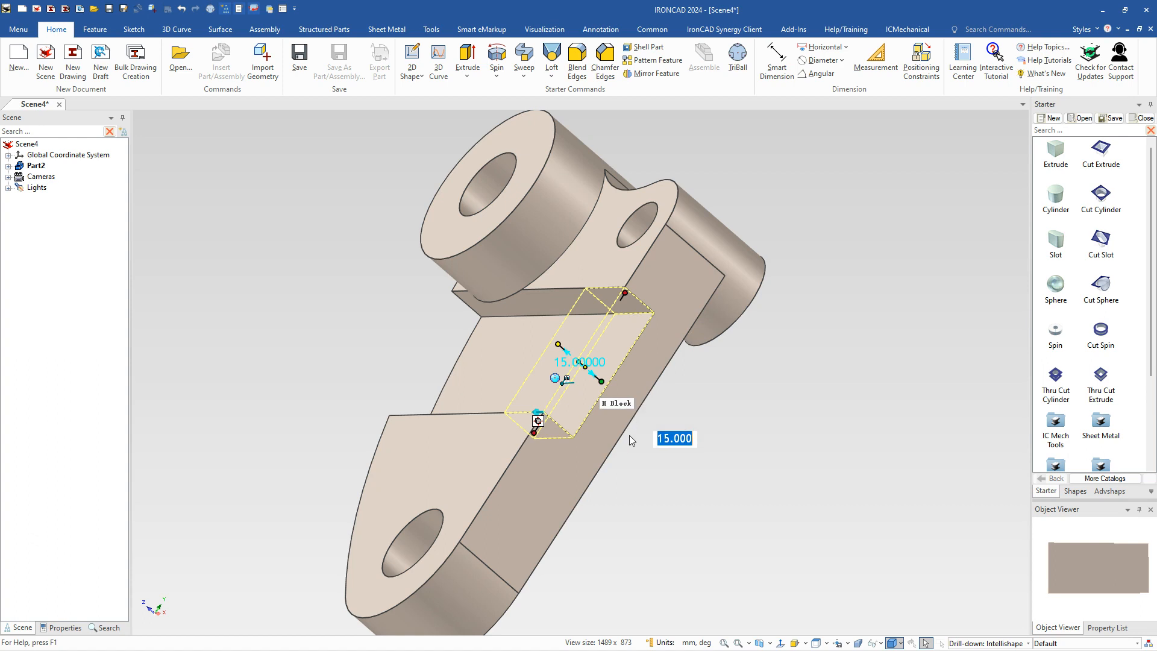
{"action": "key", "text": "F10"}
{"action": "key", "text": "space"}
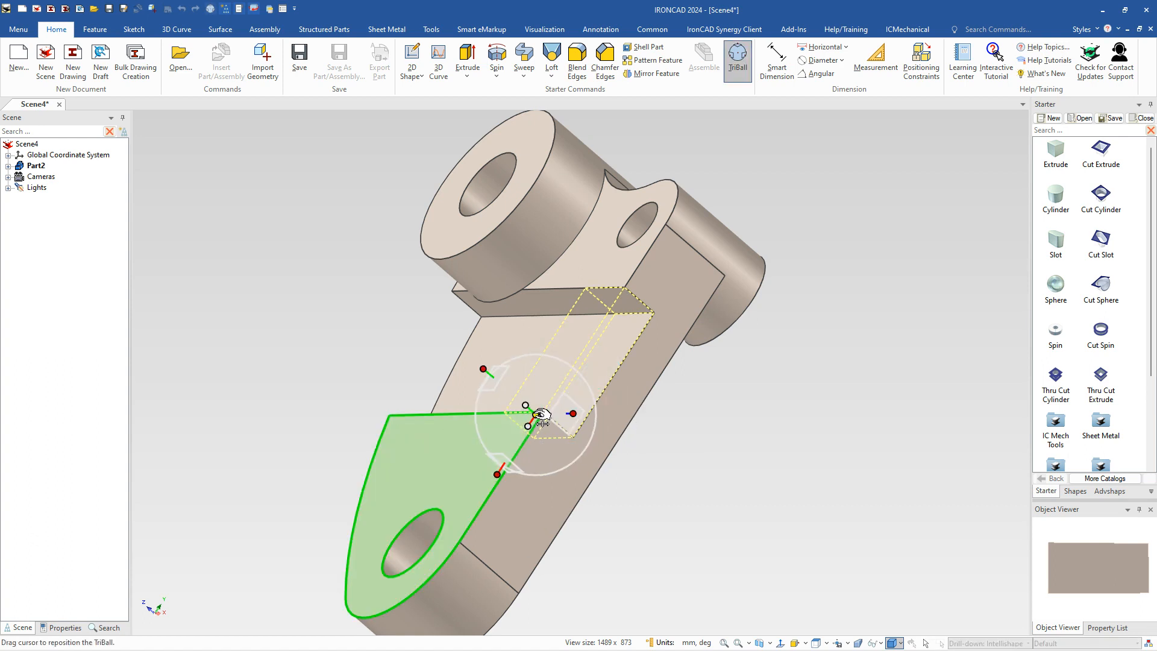
{"action": "left_click", "coordinate": [541, 416]}
{"action": "key", "text": "space"}
{"action": "middle_click_drag", "start_coordinate": [596, 479], "coordinate": [683, 534]}
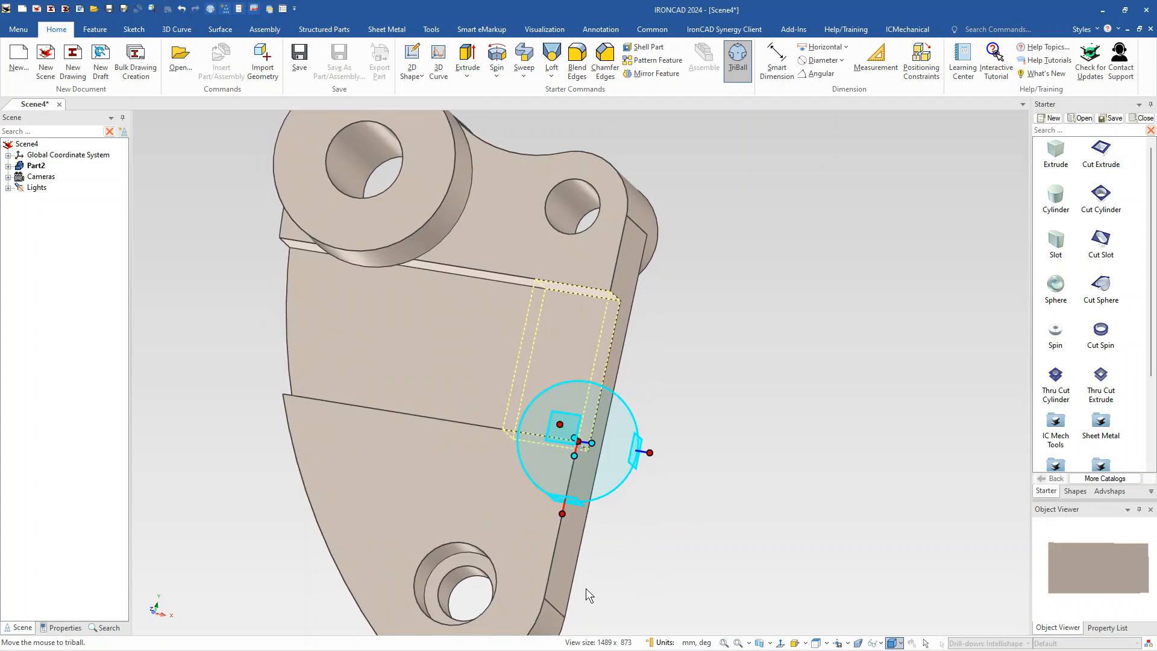
Move the rectangular cut along the slanted side so its lower corner lies 37 mm from the bottom lobe's arc centre
{"action": "right_click", "coordinate": [578, 442]}
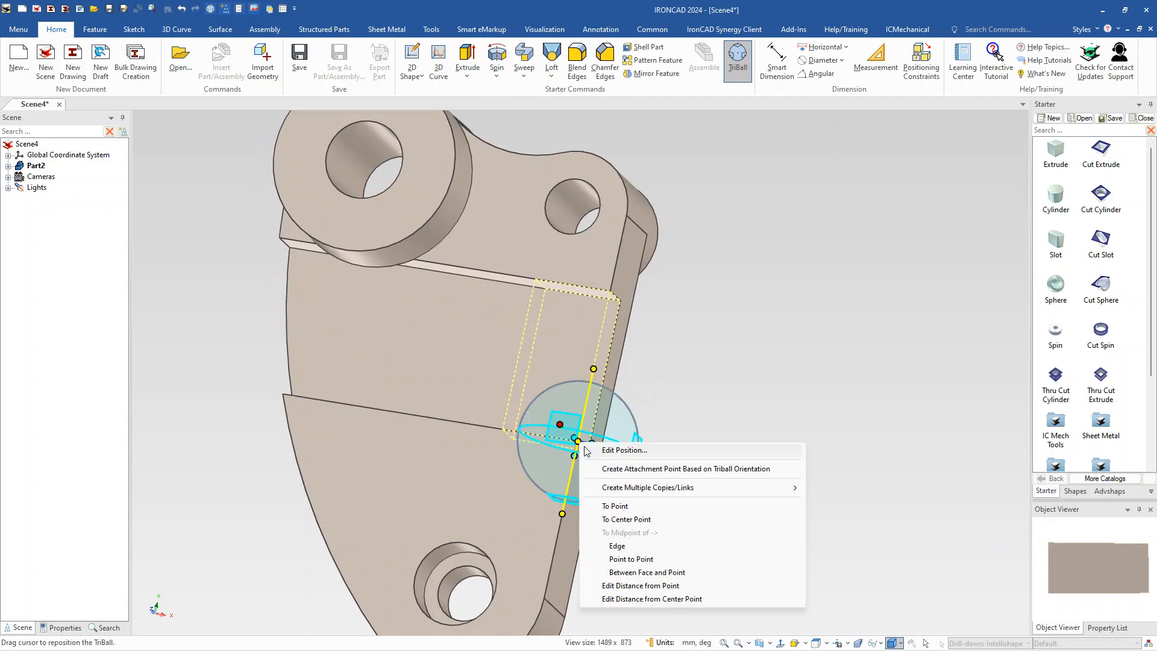
{"action": "left_click", "coordinate": [649, 598]}
{"action": "left_click", "coordinate": [538, 616]}
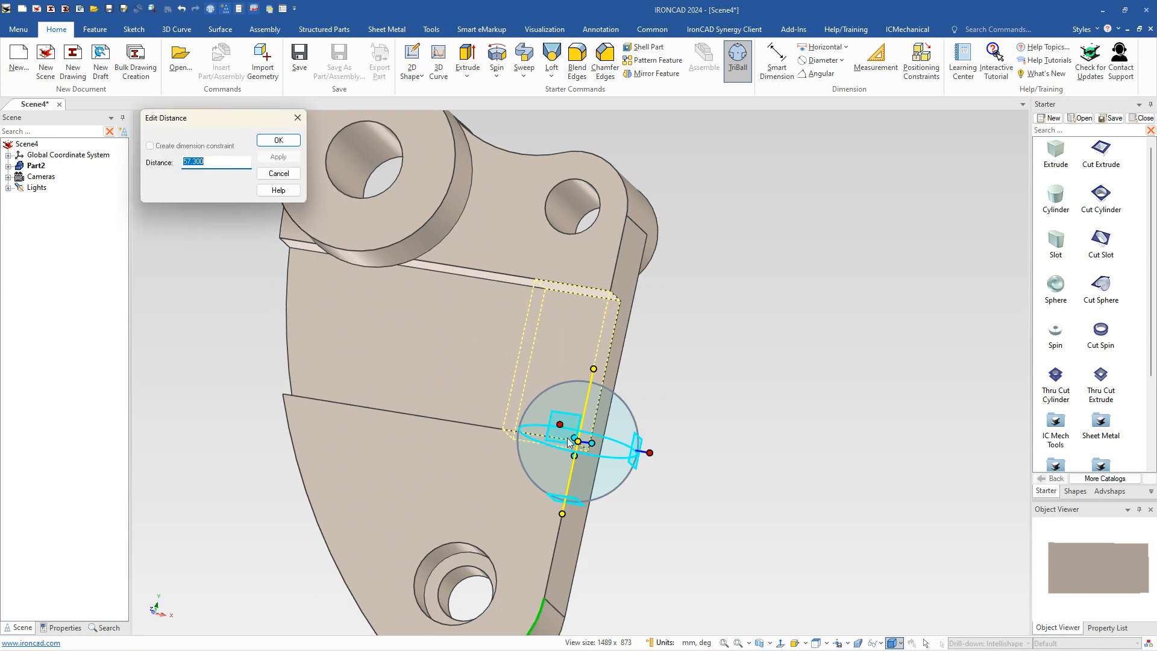
{"action": "type", "text": "37"}
{"action": "key", "text": "Return"}
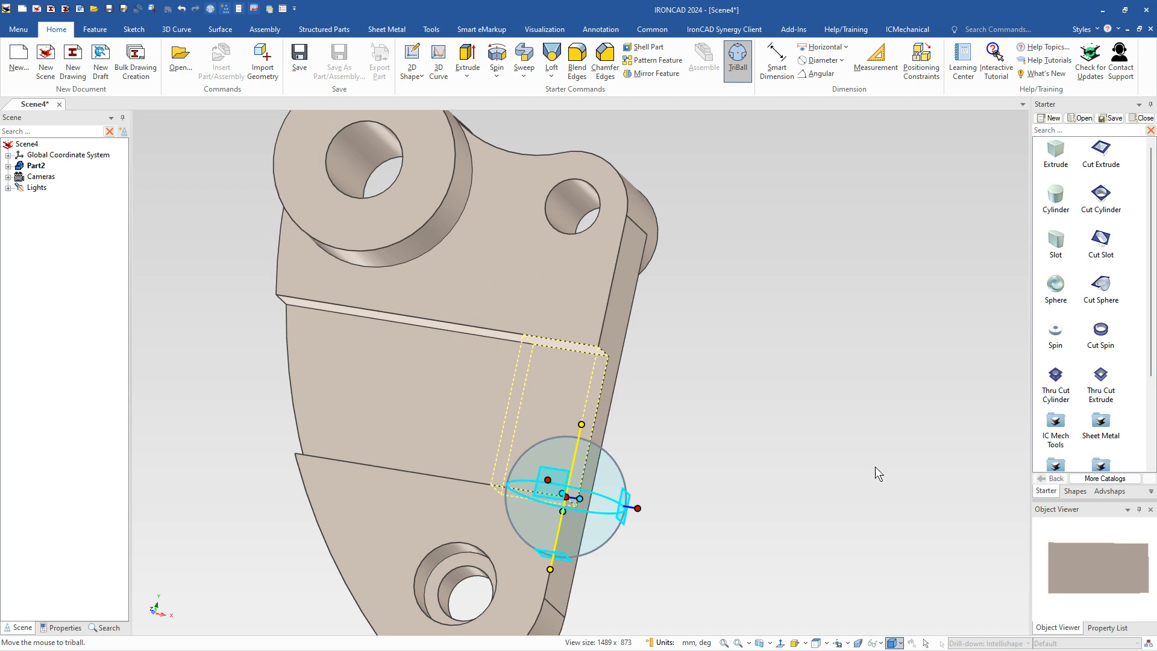
{"action": "left_click", "coordinate": [680, 457]}
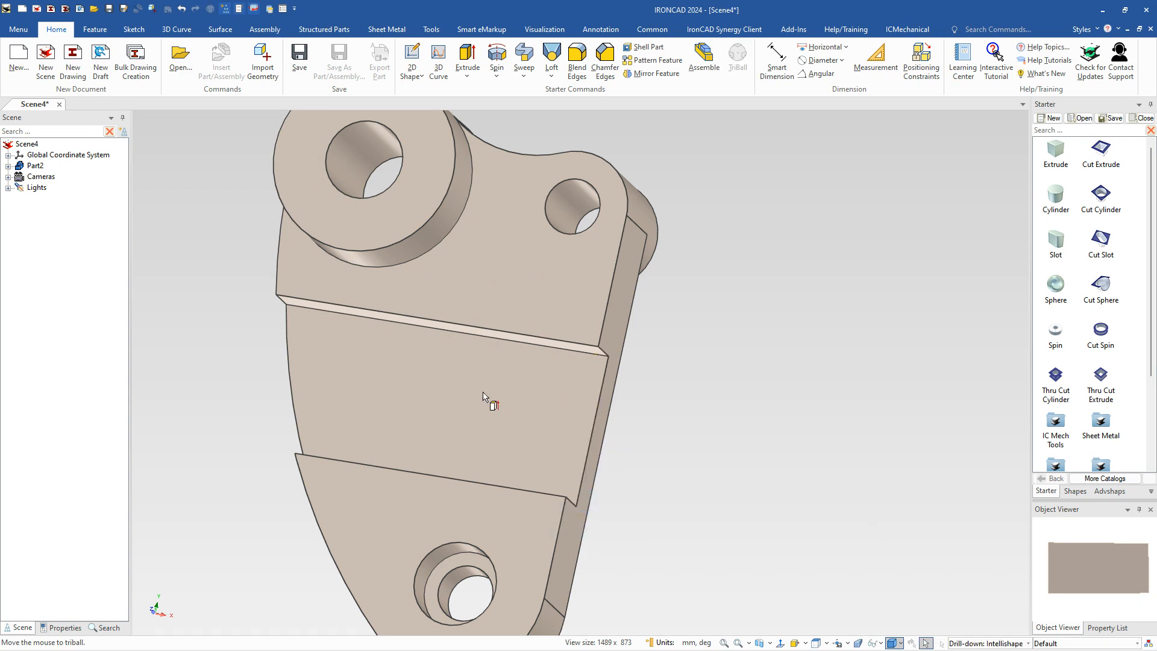
Blend the two long inner edges of the rectangular cut with a constant 9 mm radius
{"action": "left_click", "coordinate": [506, 344]}
{"action": "left_click", "coordinate": [506, 344]}
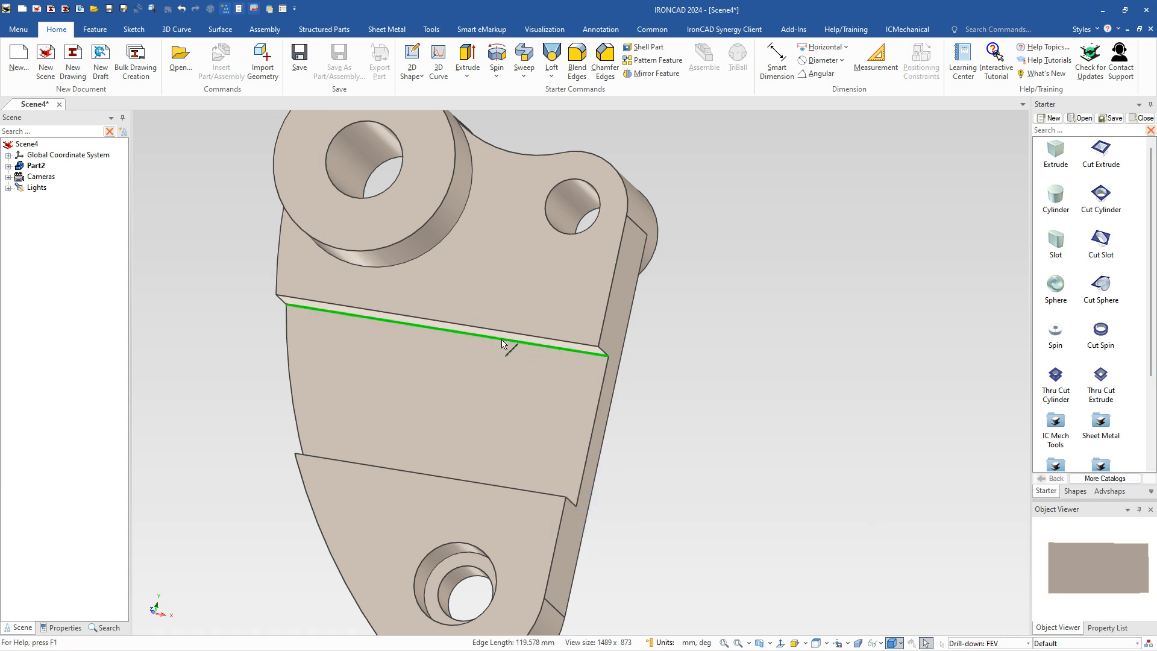
{"action": "middle_click_drag", "start_coordinate": [571, 399], "coordinate": [508, 464]}
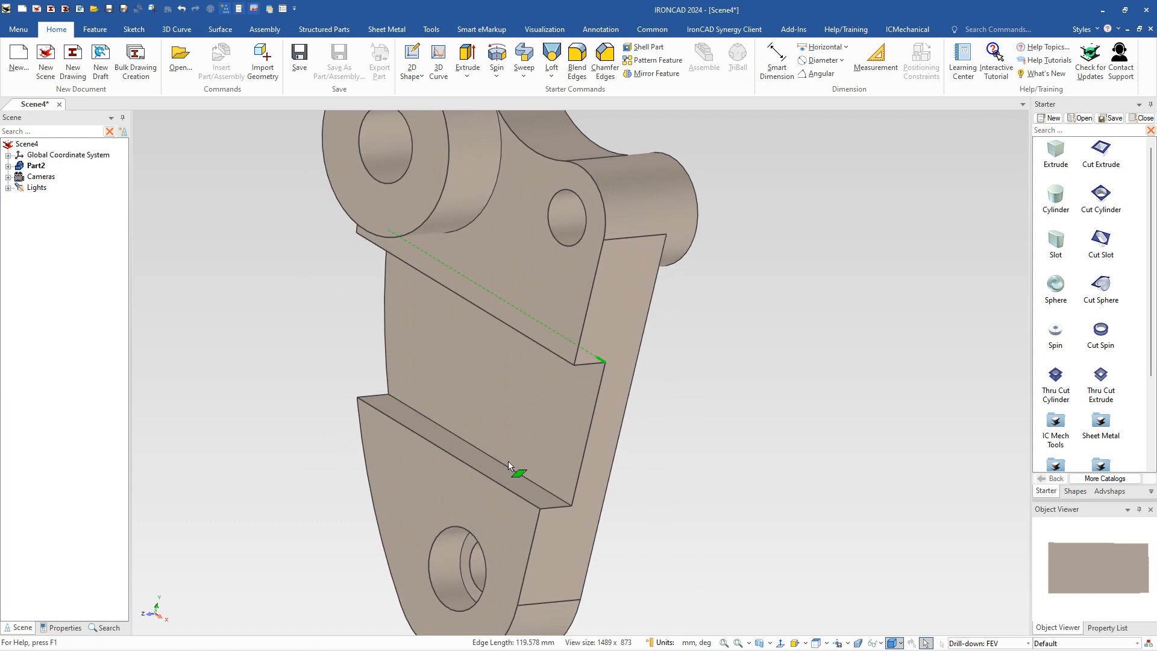
{"action": "left_click", "coordinate": [509, 466], "text": "shift"}
{"action": "right_click", "coordinate": [509, 465]}
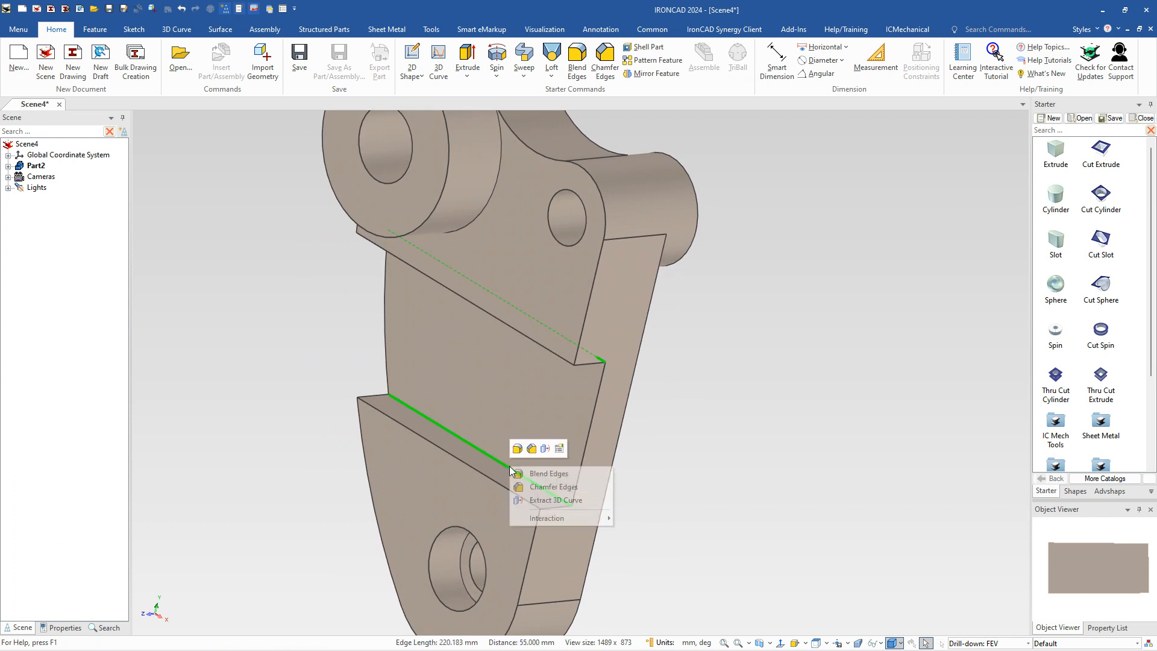
{"action": "left_click", "coordinate": [547, 476]}
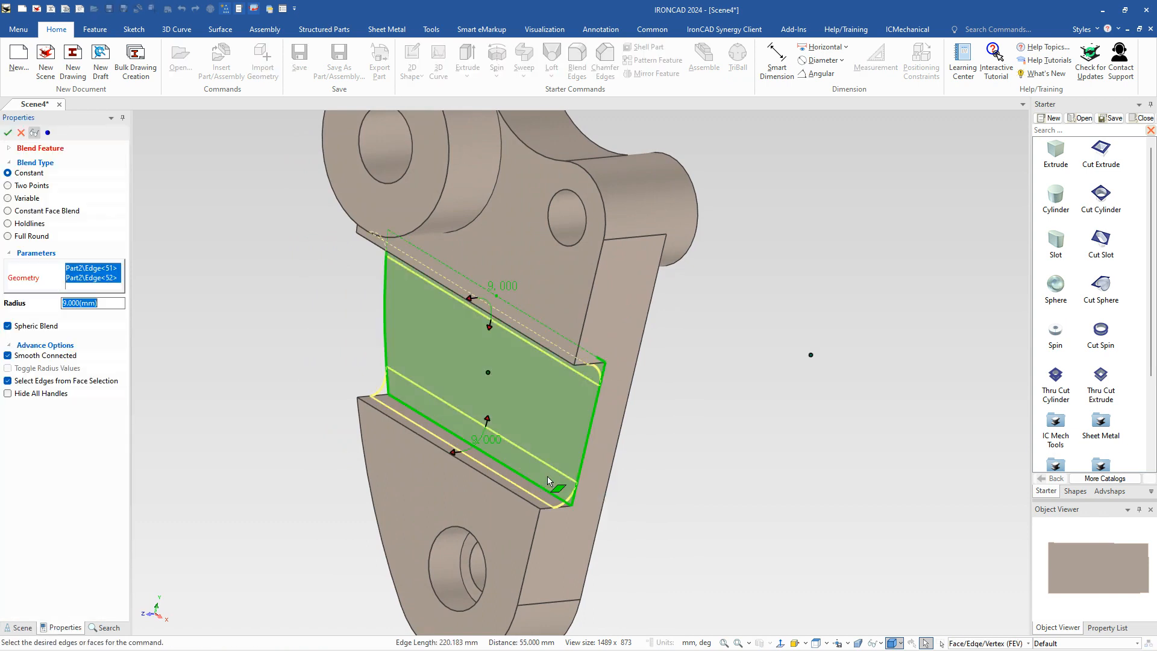
{"action": "key", "text": "Return"}
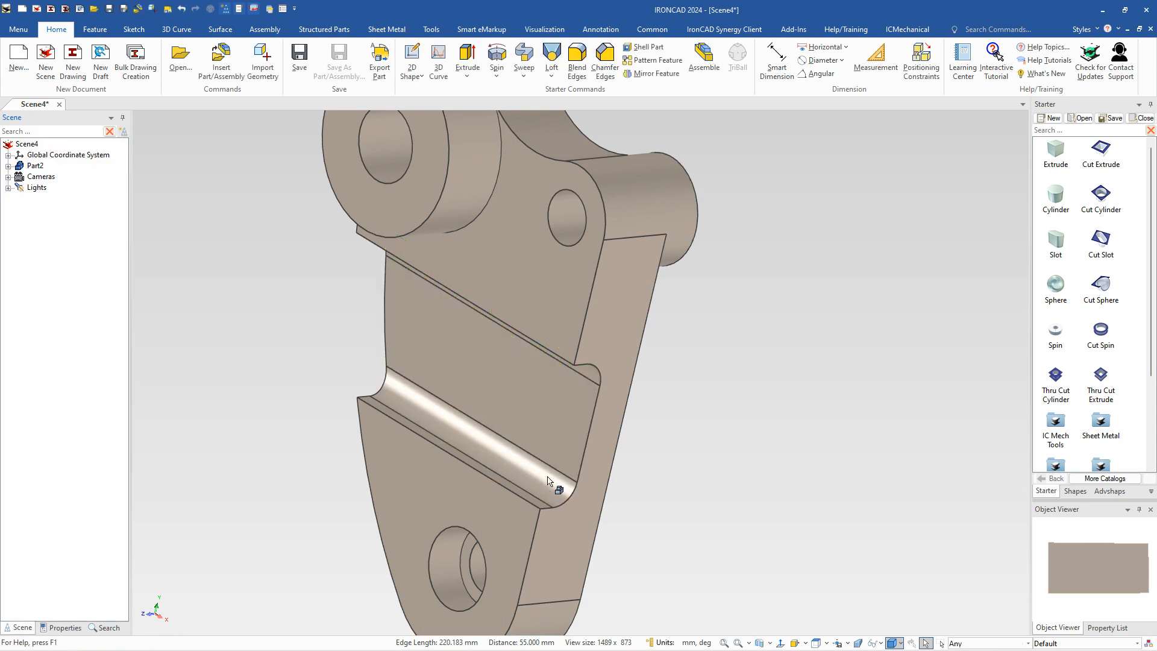
Set the whole part's mass density to 2700 kg/m³ so that its mass is recalculated
{"action": "scroll", "coordinate": [386, 440], "scroll_direction": "up", "scroll_amount": 2}
{"action": "scroll", "coordinate": [421, 395], "scroll_direction": "down", "scroll_amount": 5}
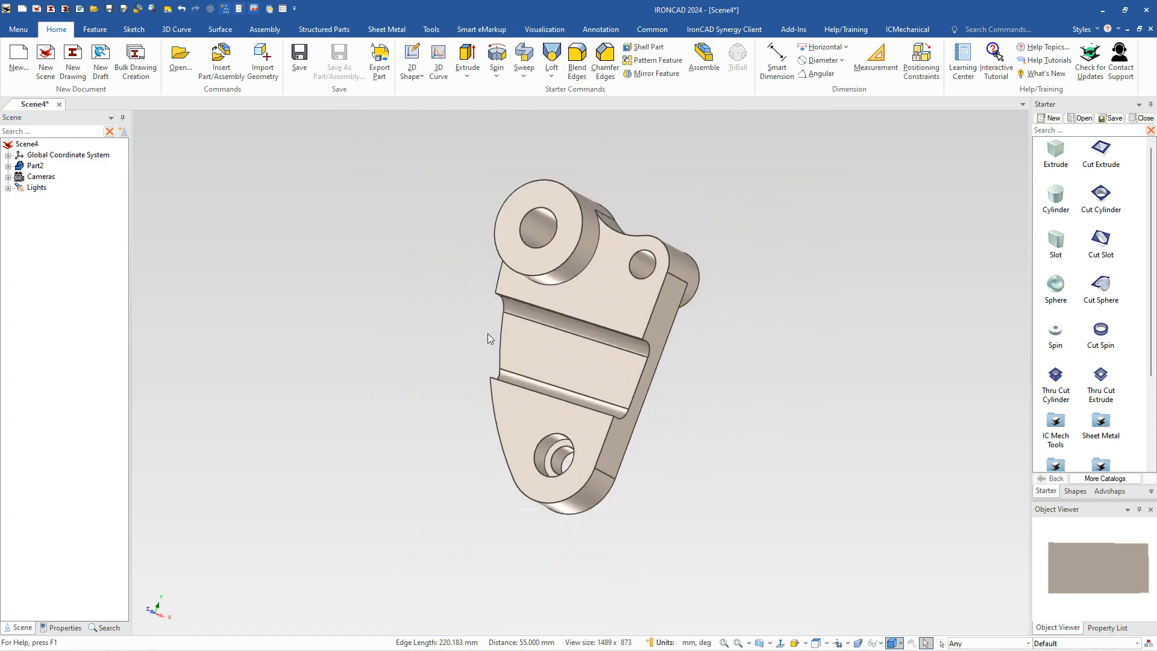
{"action": "middle_click_drag", "start_coordinate": [488, 382], "coordinate": [456, 366]}
{"action": "scroll", "coordinate": [512, 241], "scroll_direction": "up", "scroll_amount": 3}
{"action": "middle_click_drag", "start_coordinate": [697, 389], "coordinate": [477, 461]}
{"action": "scroll", "coordinate": [561, 379], "scroll_direction": "down", "scroll_amount": 3}
{"action": "left_click", "coordinate": [558, 416]}
{"action": "left_click", "coordinate": [63, 627]}
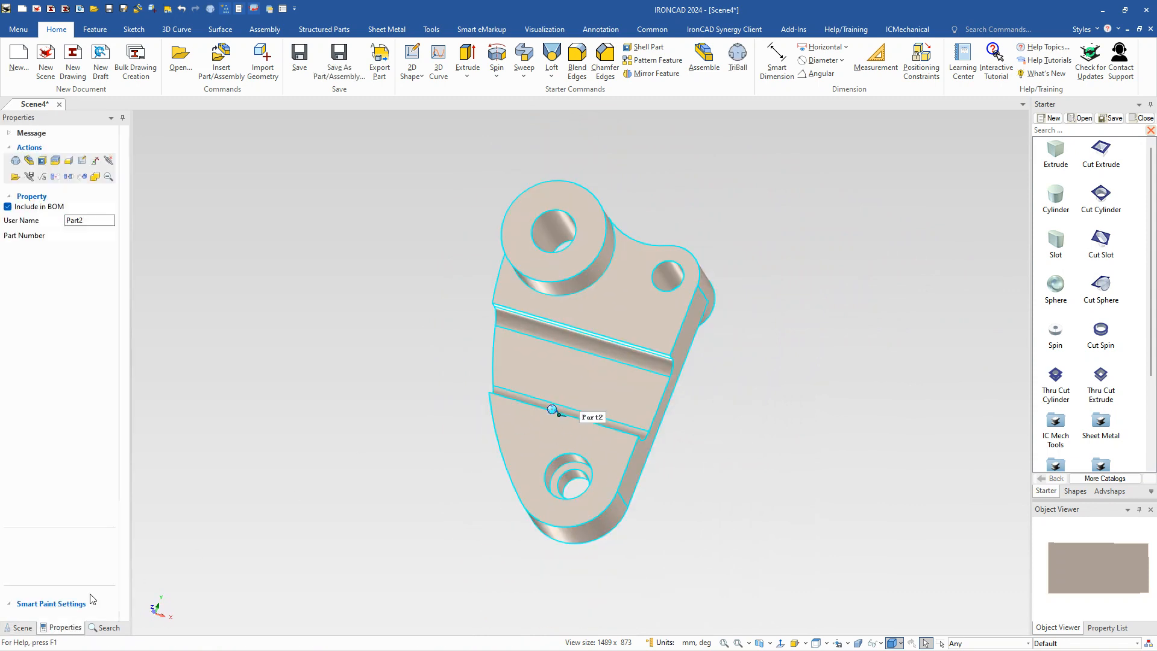
{"action": "left_click", "coordinate": [87, 428]}
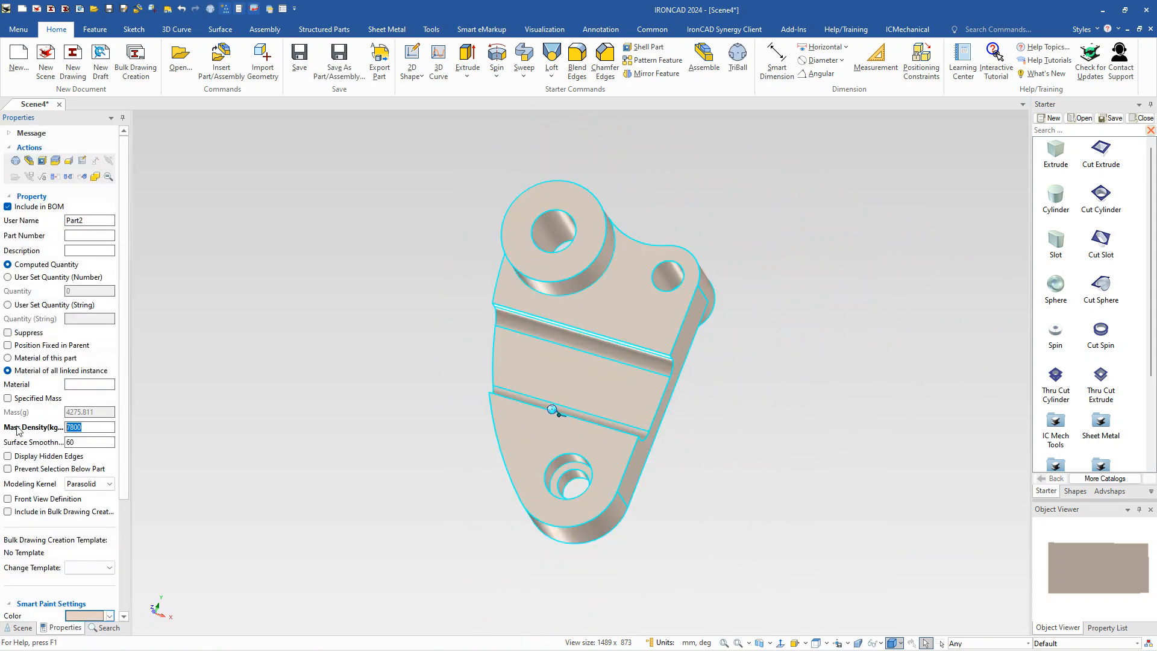
{"action": "type", "text": "27"}
{"action": "key", "text": "Tab"}
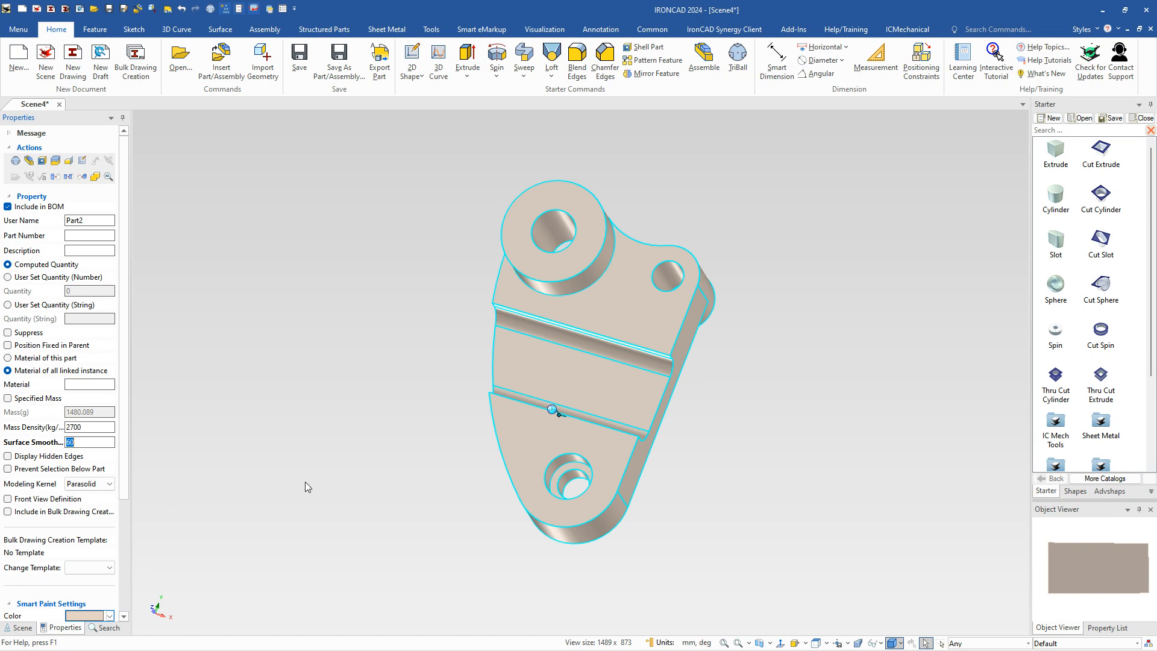
{"action": "left_click", "coordinate": [326, 458]}
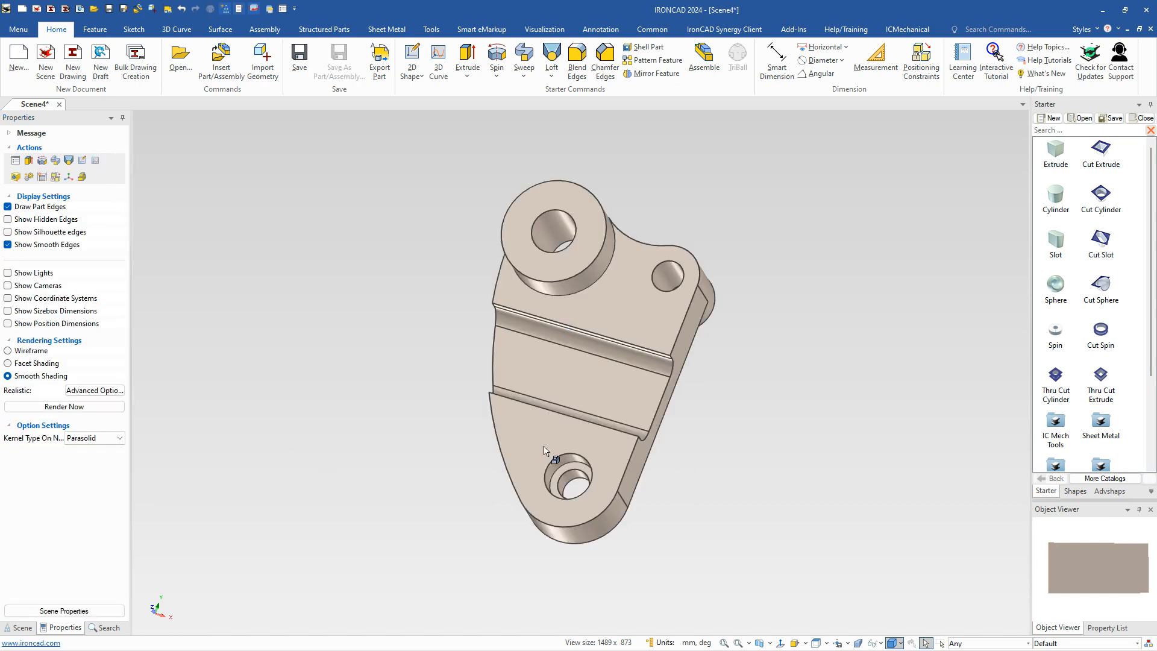